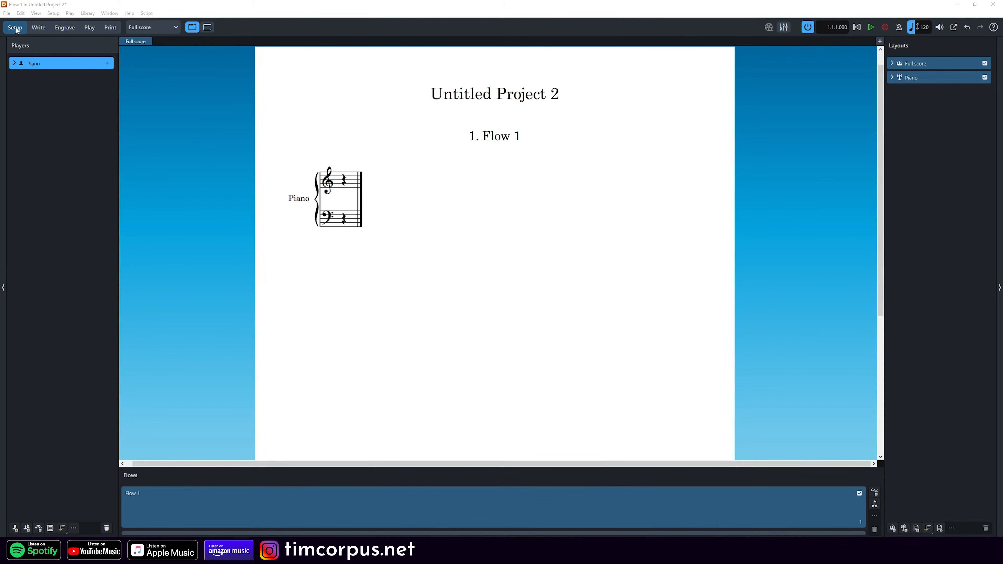
Step: Add a new single player holding a violin to the project
click(14, 528)
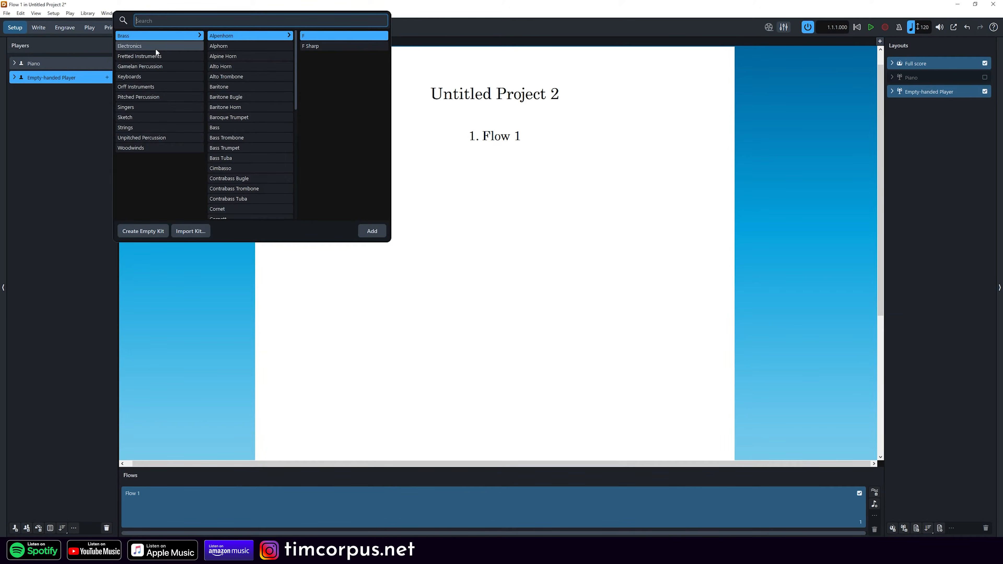
text(violi)
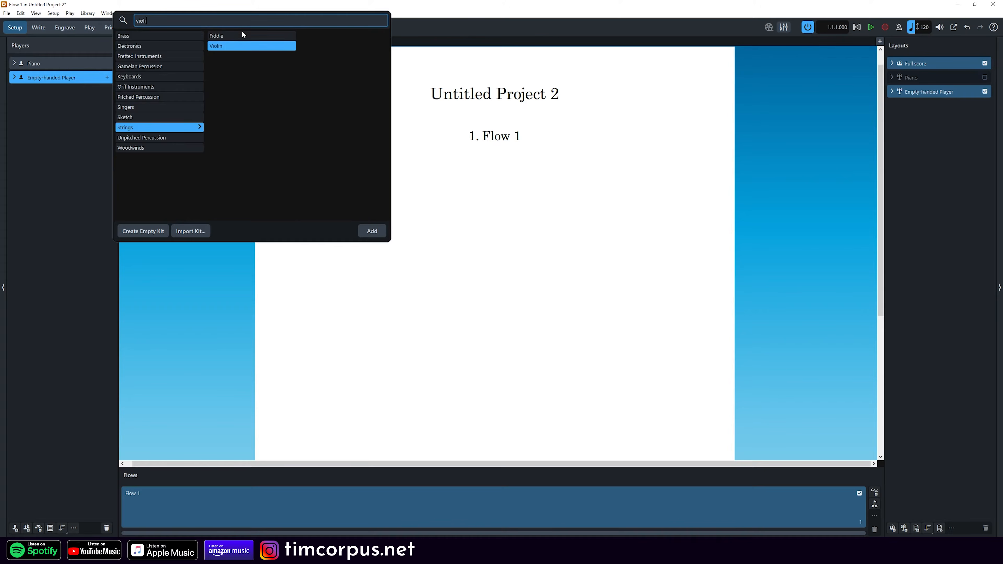
double_click(237, 48)
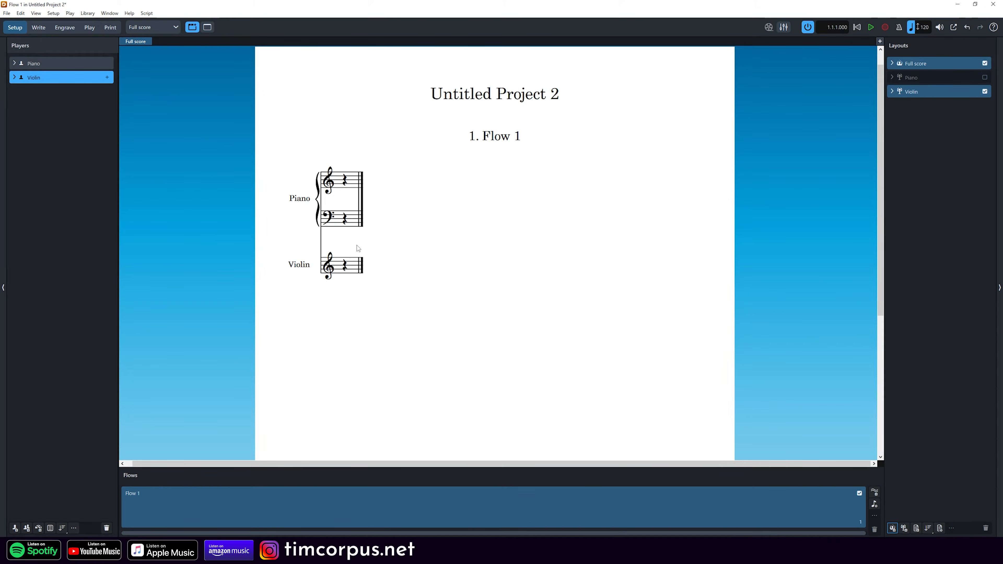
Step: Show the dynamics options in Write mode and start note input at the first rest of the piano's treble staff
click(37, 29)
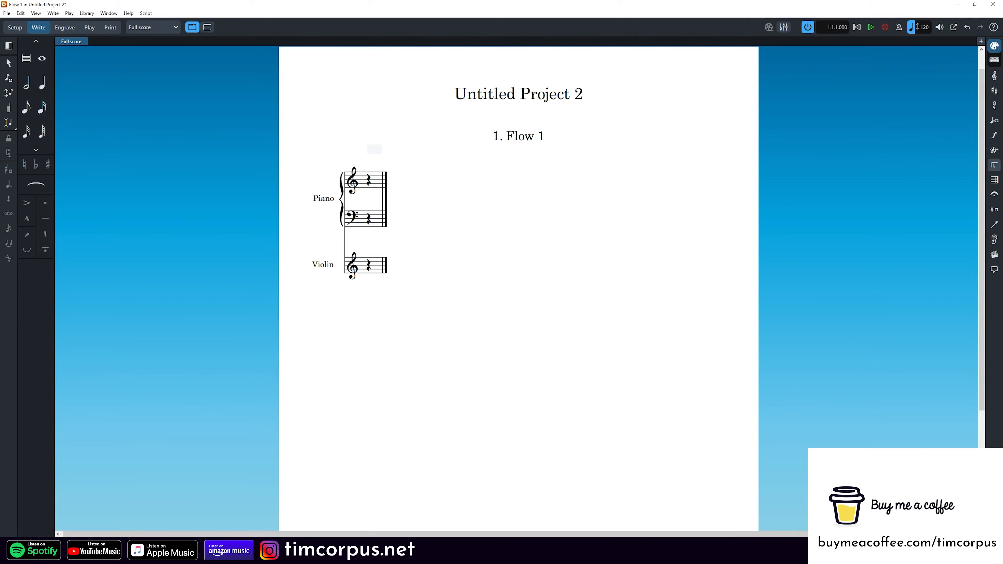
click(995, 135)
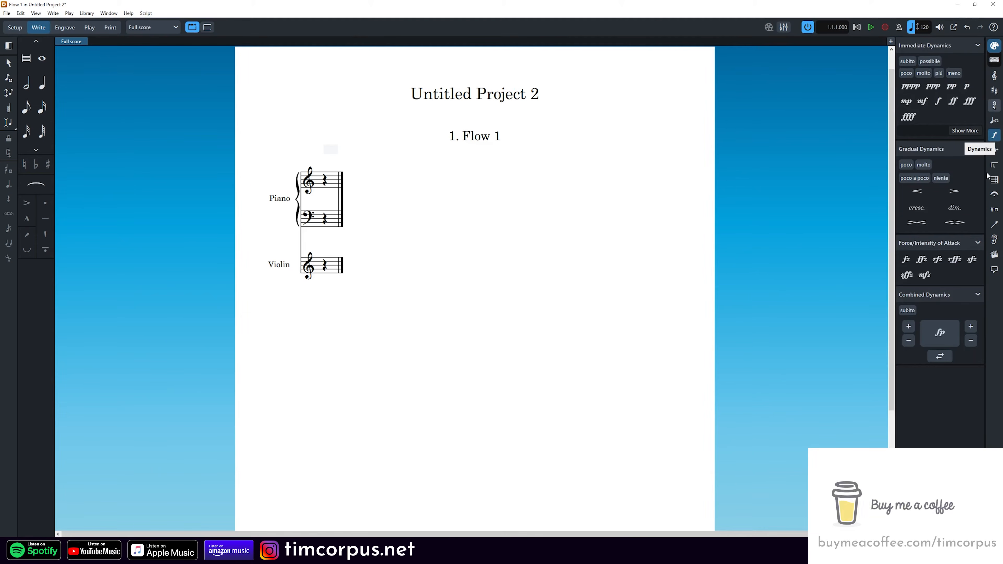
double_click(326, 182)
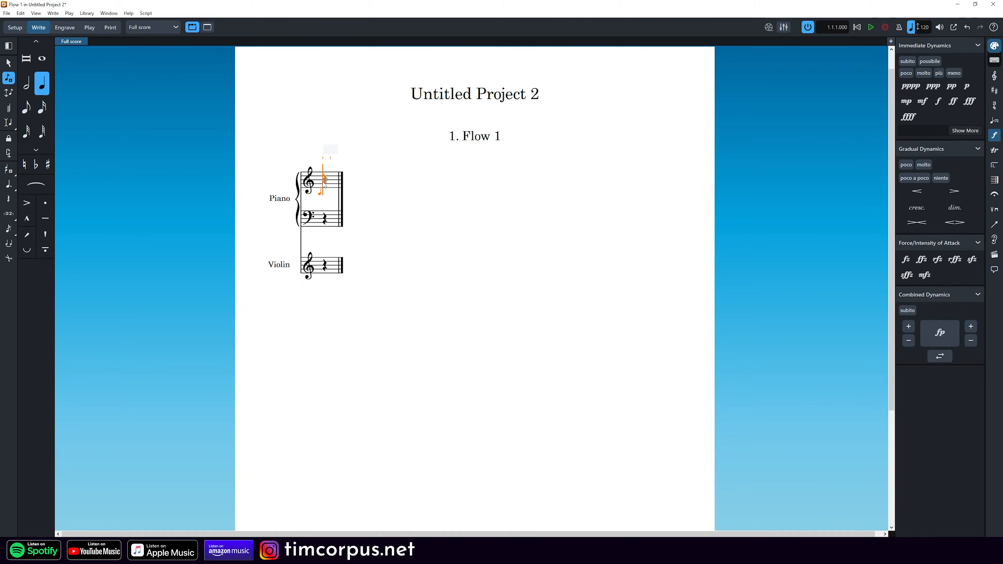
Step: Look through Engrave mode with its frame editing tools and the tracks and mixer in Play mode
click(71, 30)
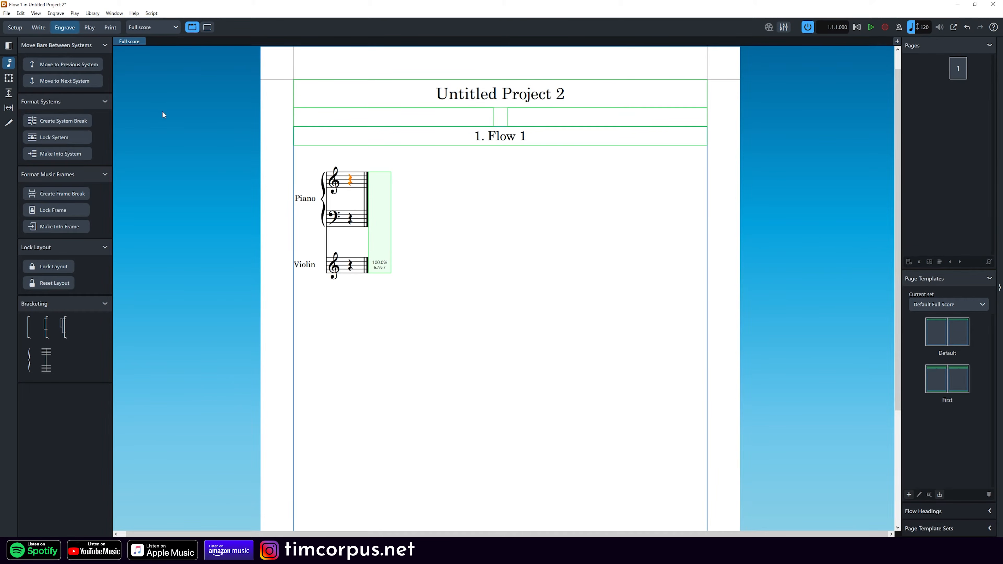
click(9, 78)
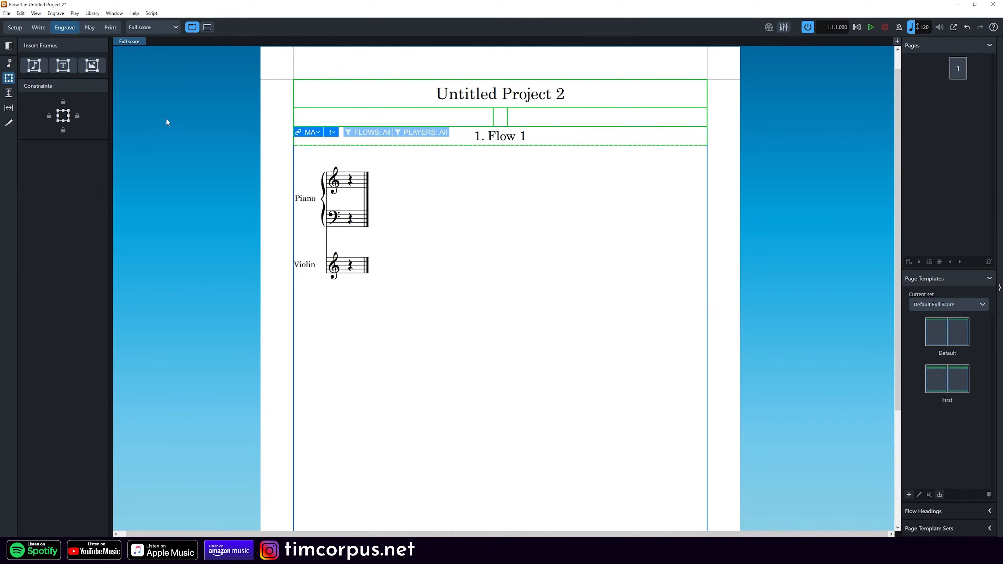
click(94, 31)
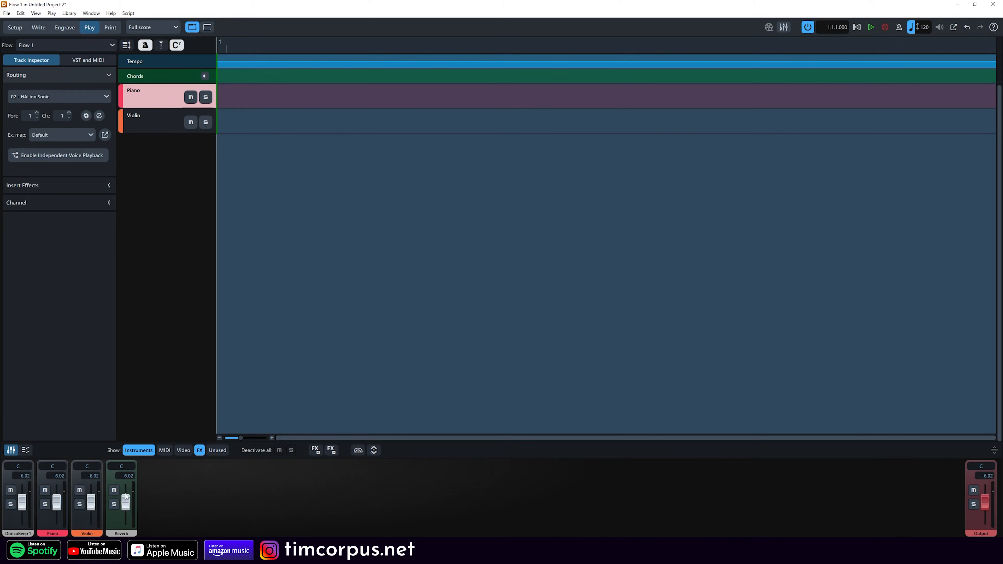
Step: Return to Write mode and briefly play back the score from the piano's first rest
click(38, 27)
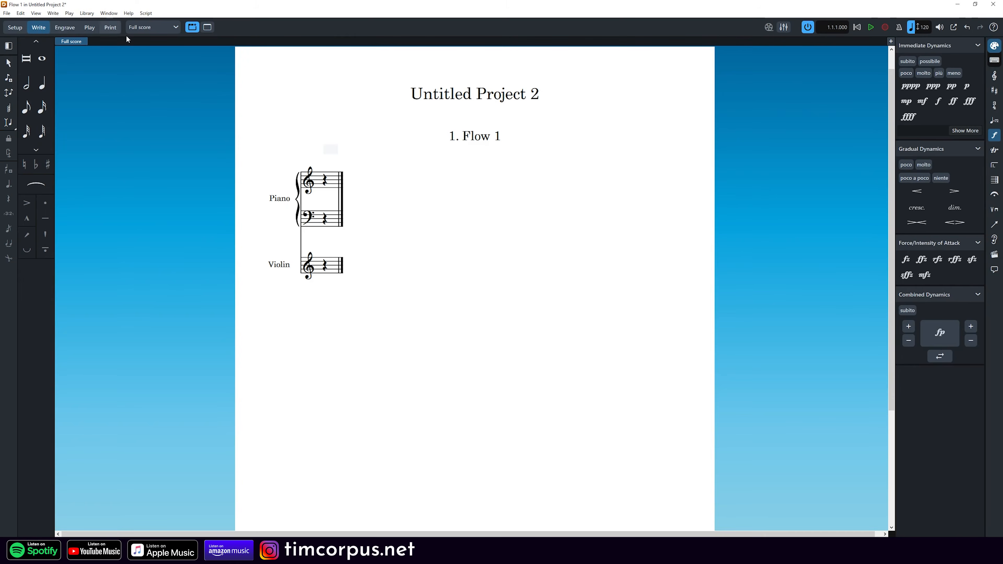
click(326, 188)
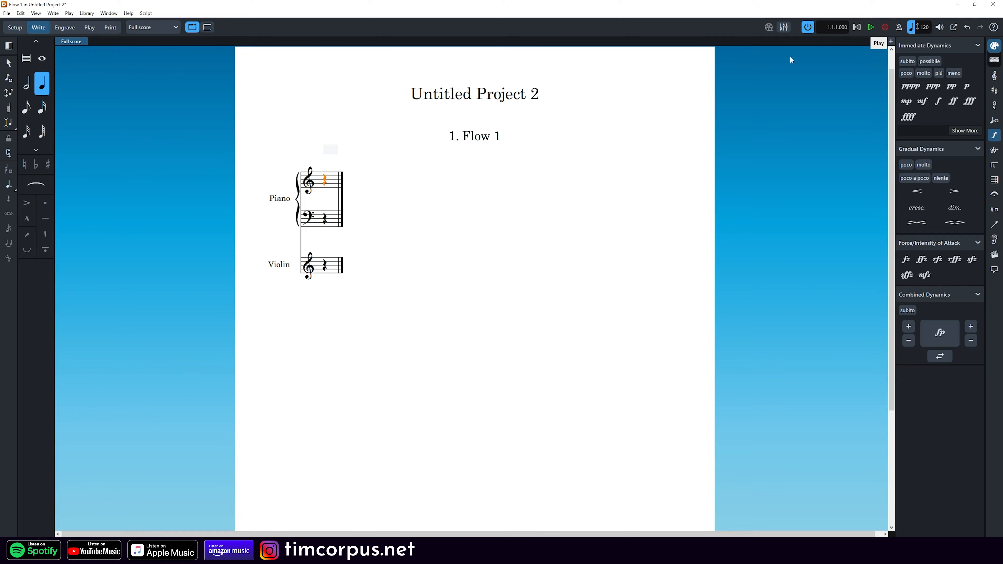
key(space)
key(space)
Step: Look at the available printers in Print mode and set the output destination to Graphics
click(112, 28)
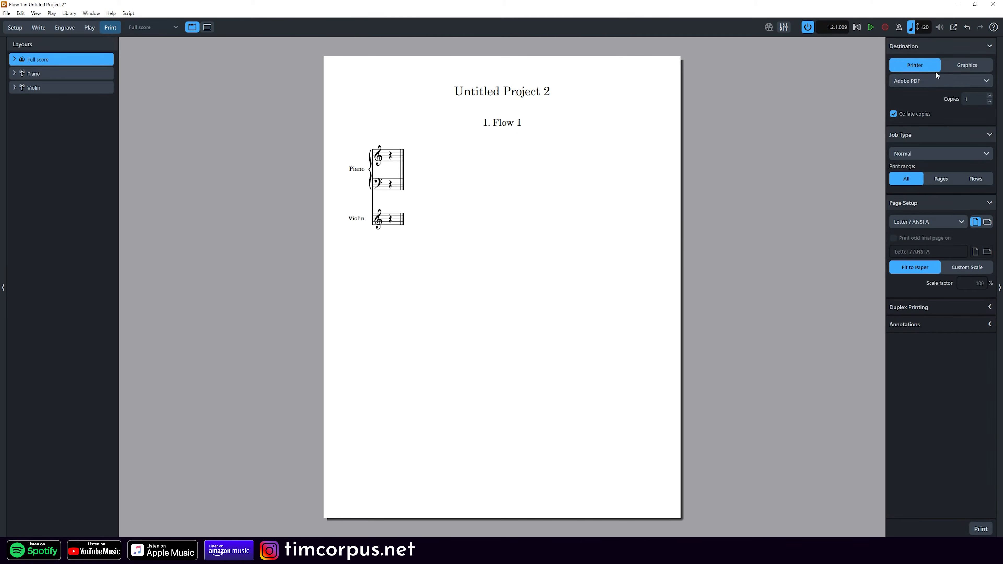
click(935, 82)
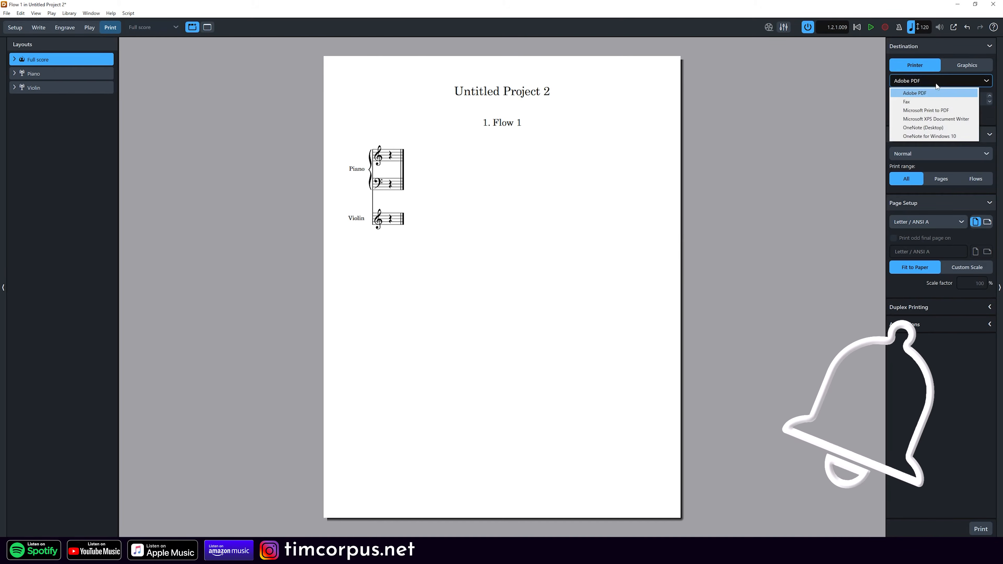
click(924, 47)
click(924, 47)
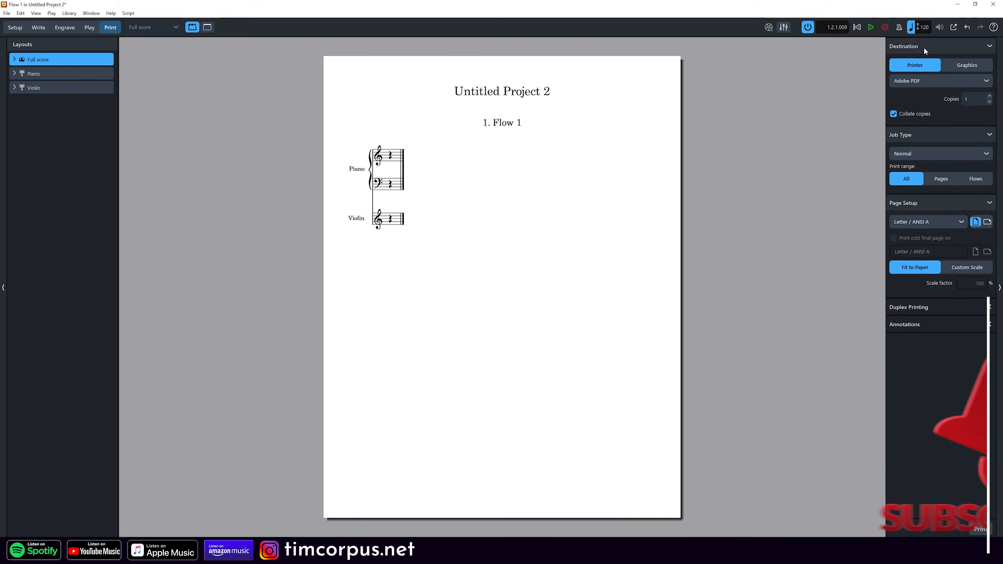
click(971, 66)
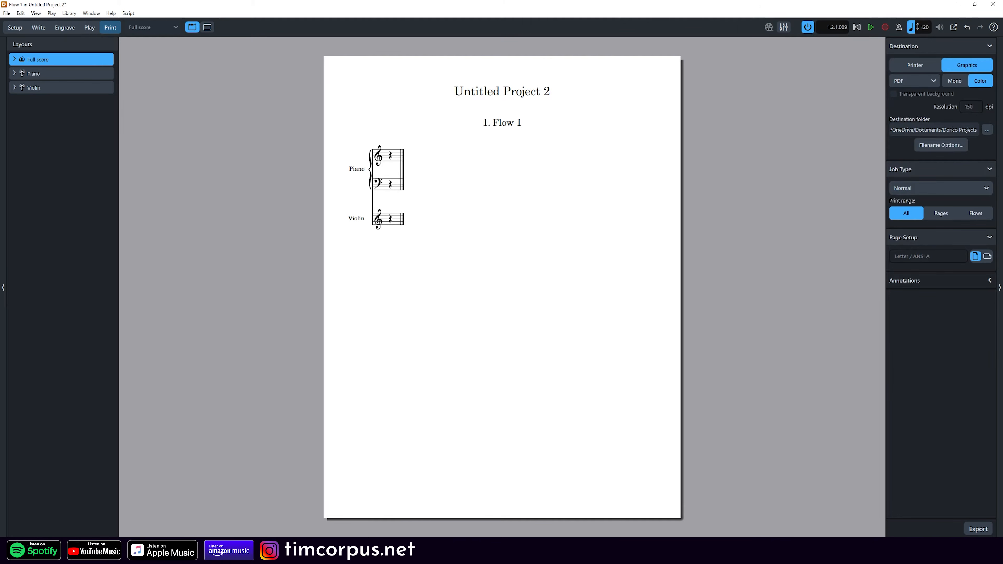
Step: Return to Write mode and add a 4/4 time signature at the piano's first rest
key(ctrl+2)
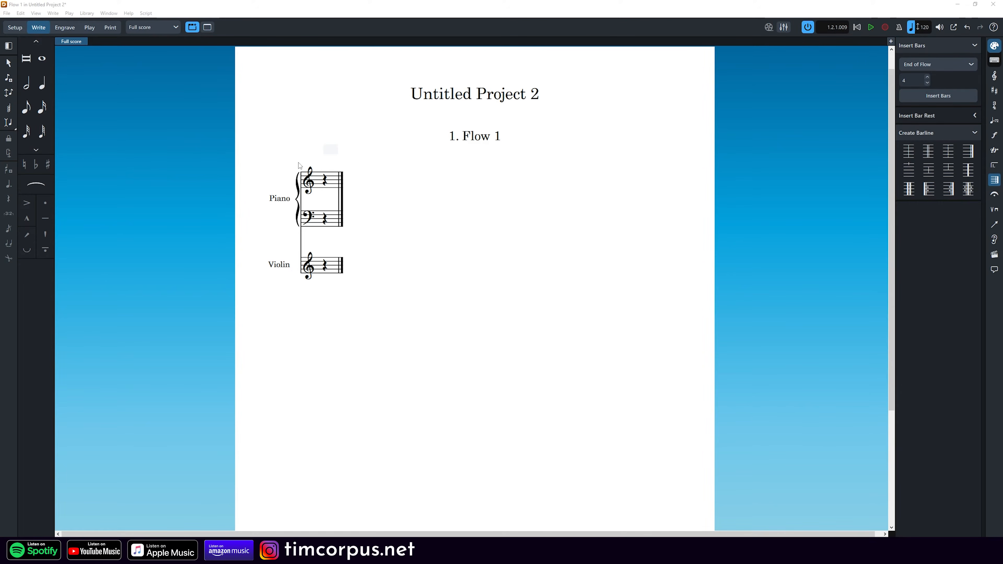
click(324, 180)
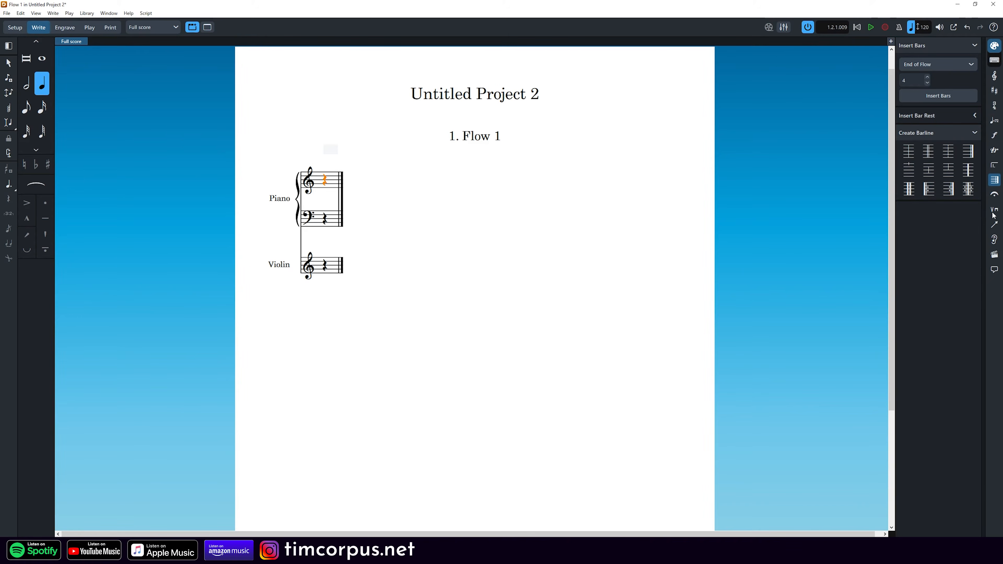
click(995, 106)
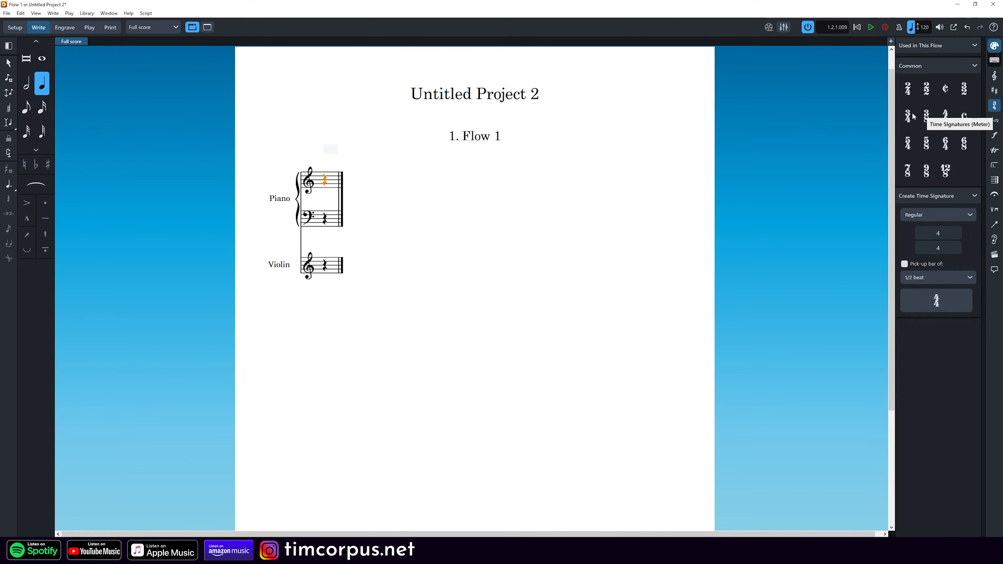
click(947, 117)
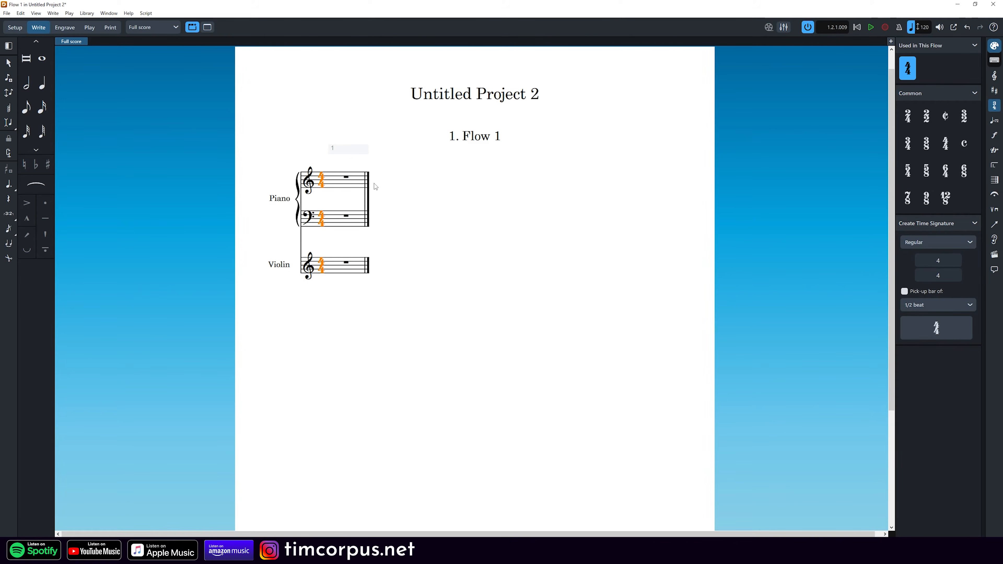
Step: Change the selected time signature to 3/4 and back to 4/4
click(908, 144)
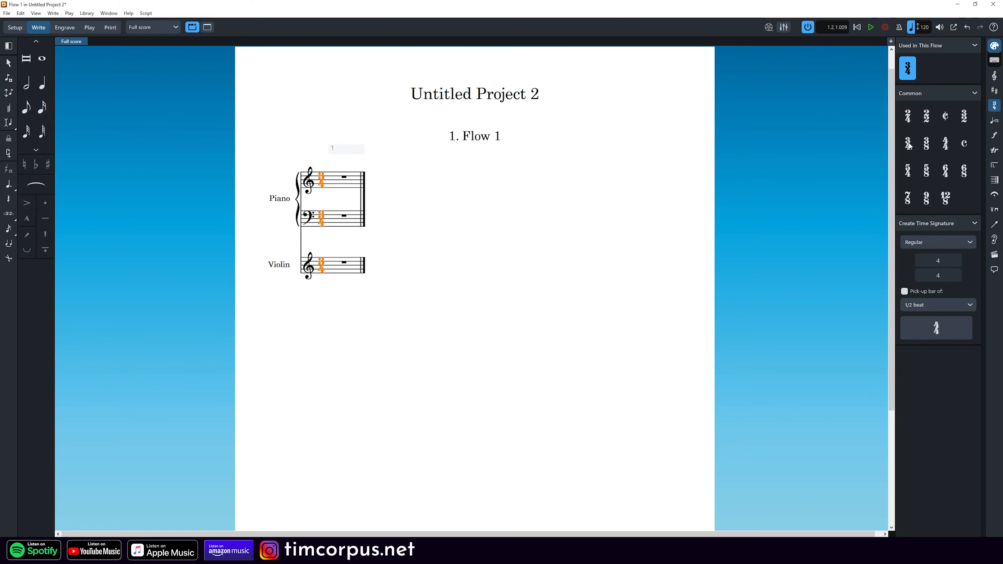
click(946, 144)
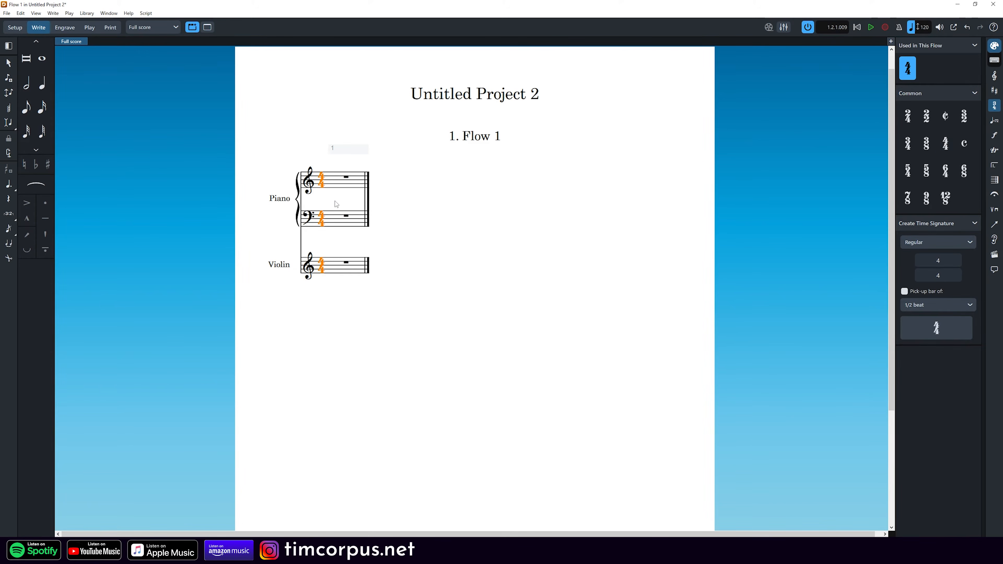
Step: Enter 4/4 in the time signature popover at the piano's first bar
click(351, 179)
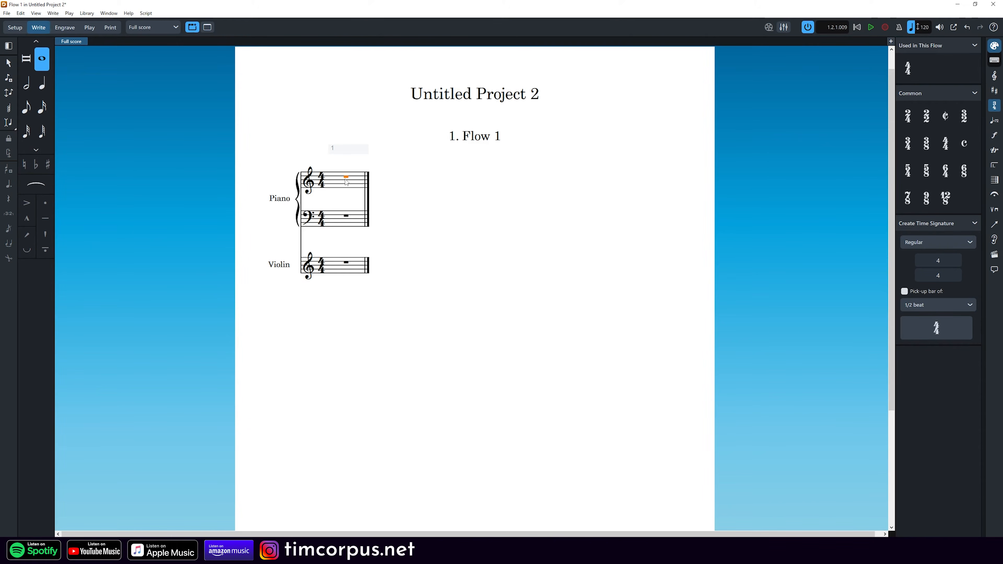
key(shift+m)
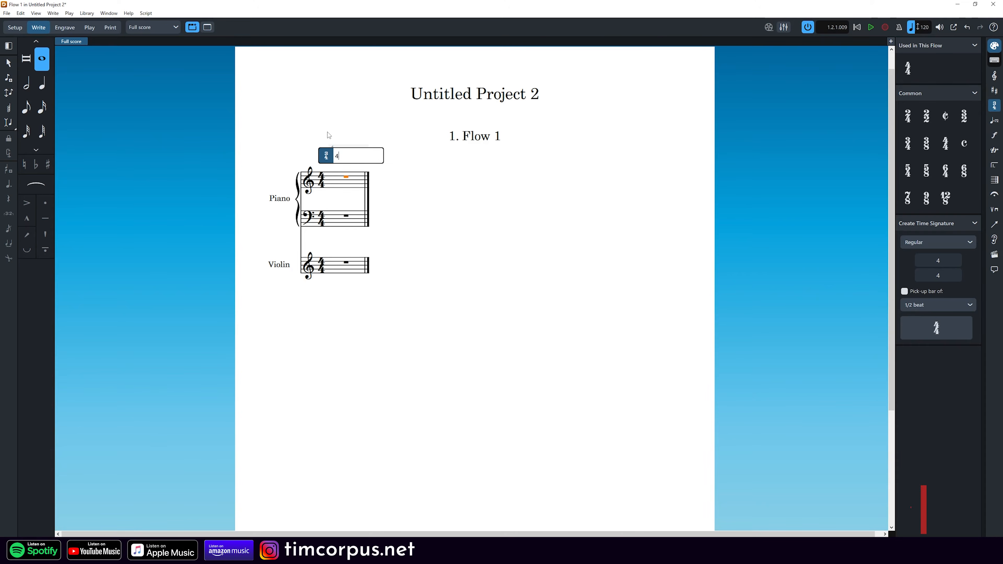
text(4/4)
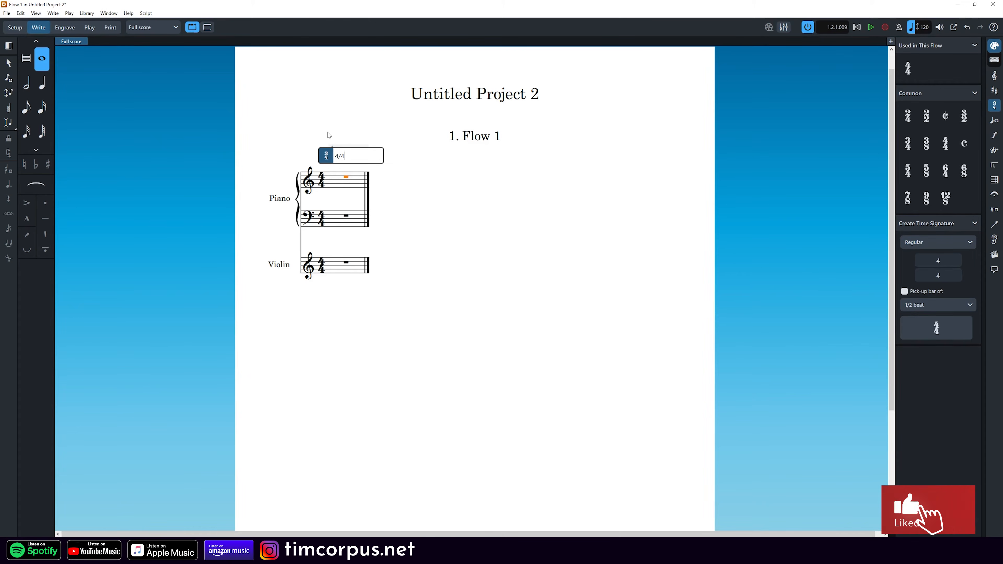
key(Return)
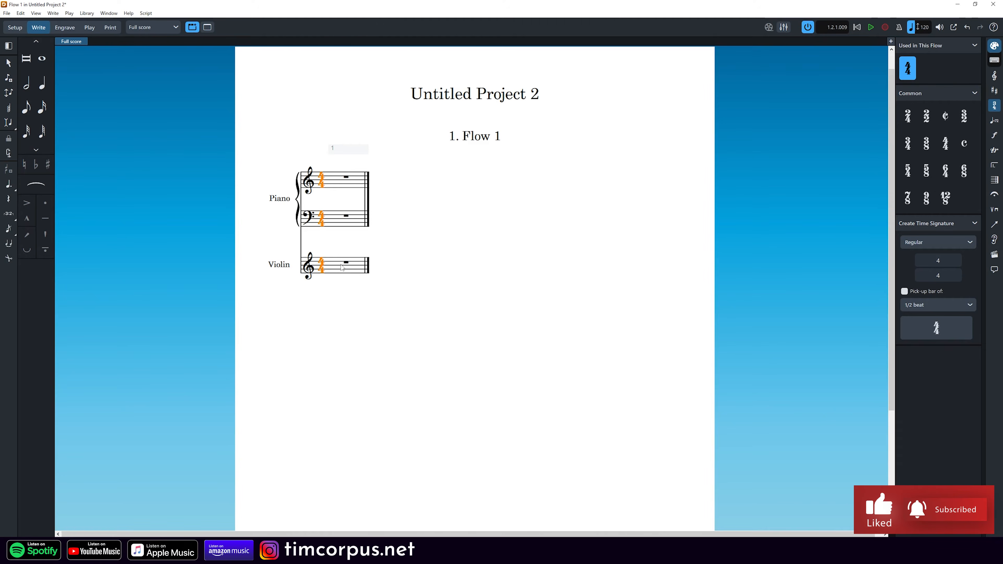
Step: Change the first bar's time signature to 5/4 using the time signature popover
click(346, 177)
key(shift+m)
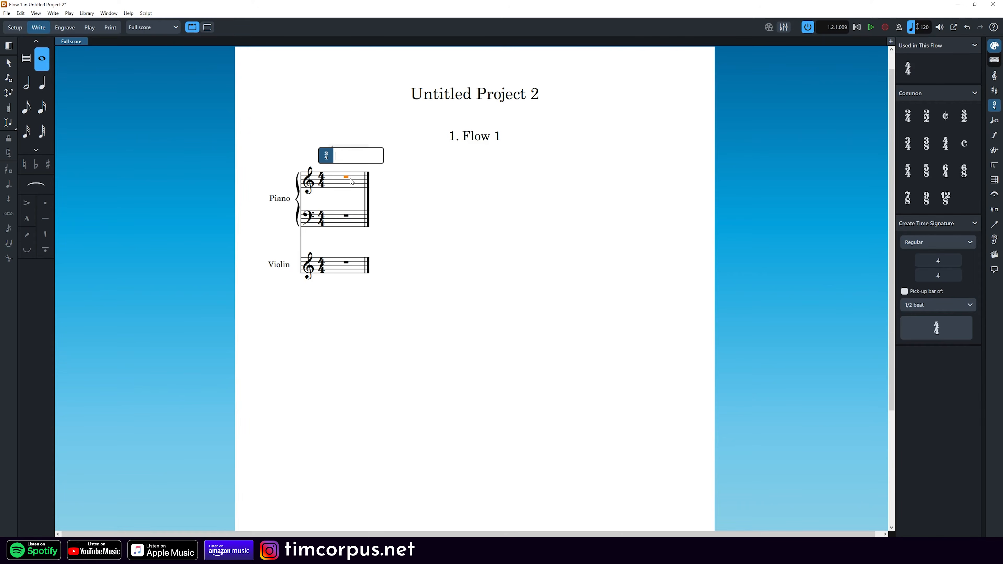
text(5/4)
key(Return)
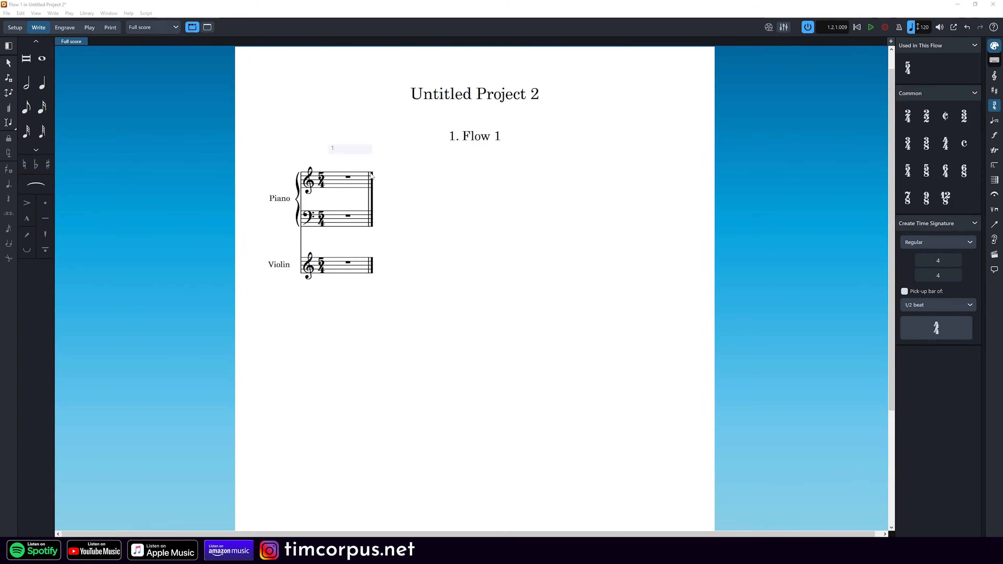
Step: Insert 4 bars at the end of the flow
click(346, 177)
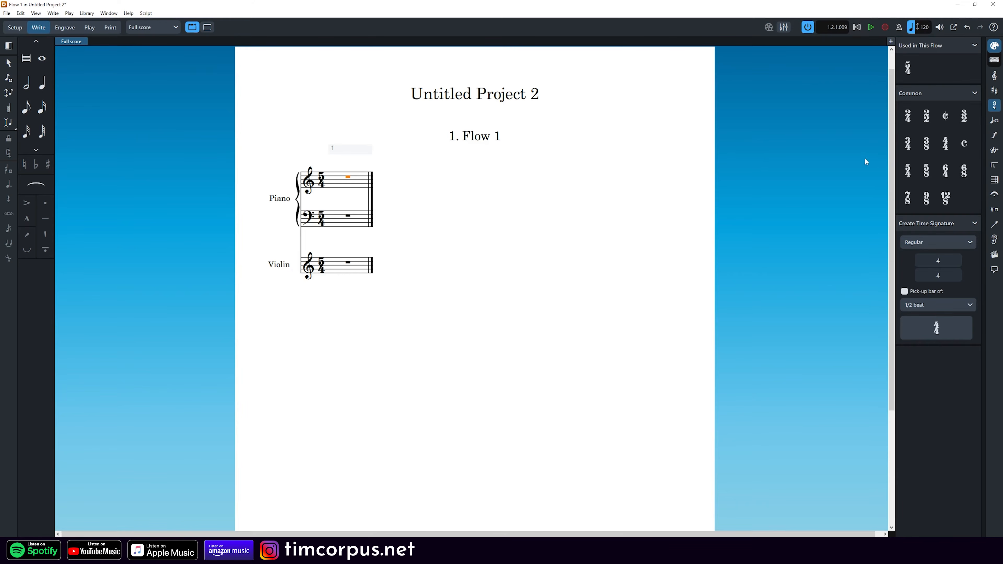
click(994, 180)
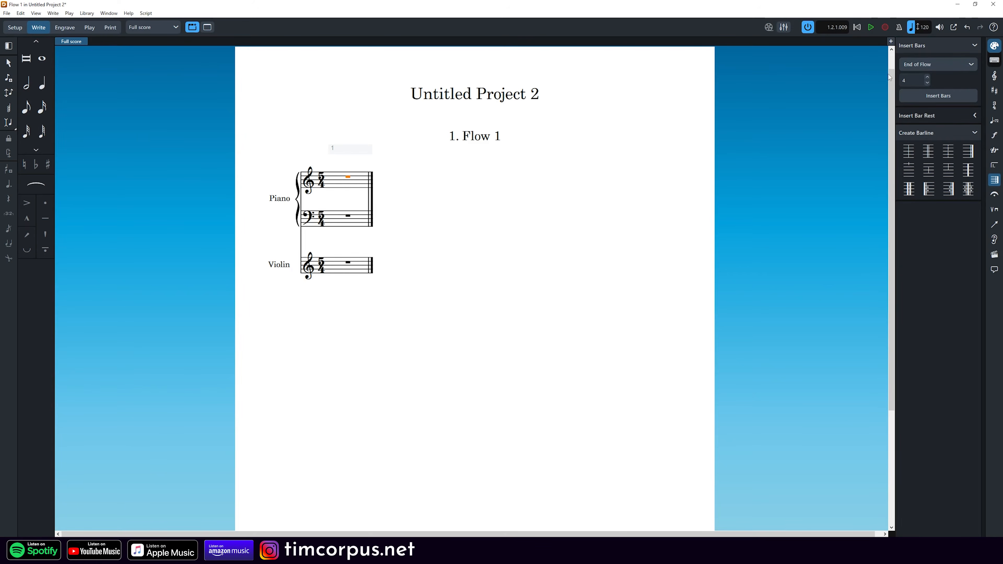
click(924, 64)
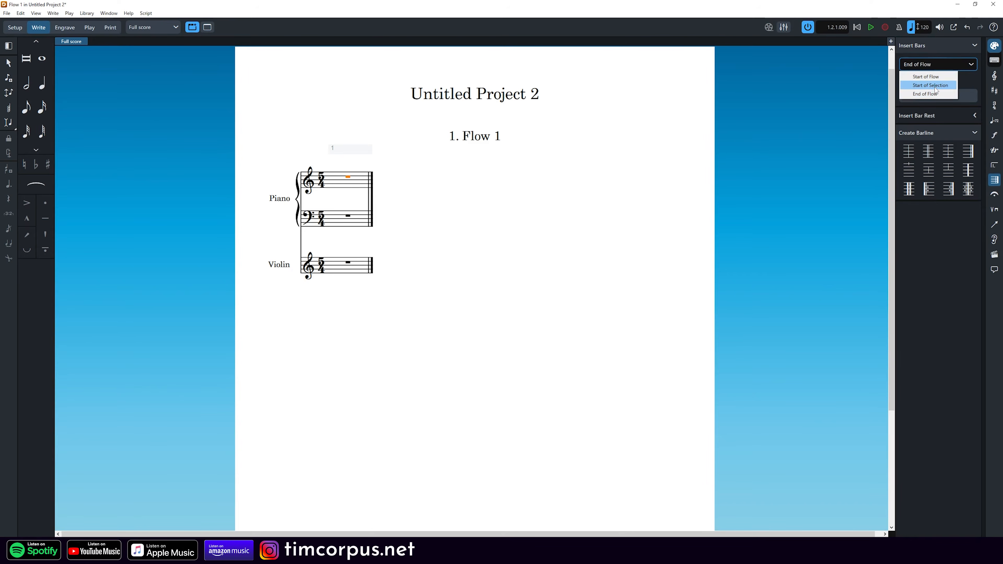
click(930, 94)
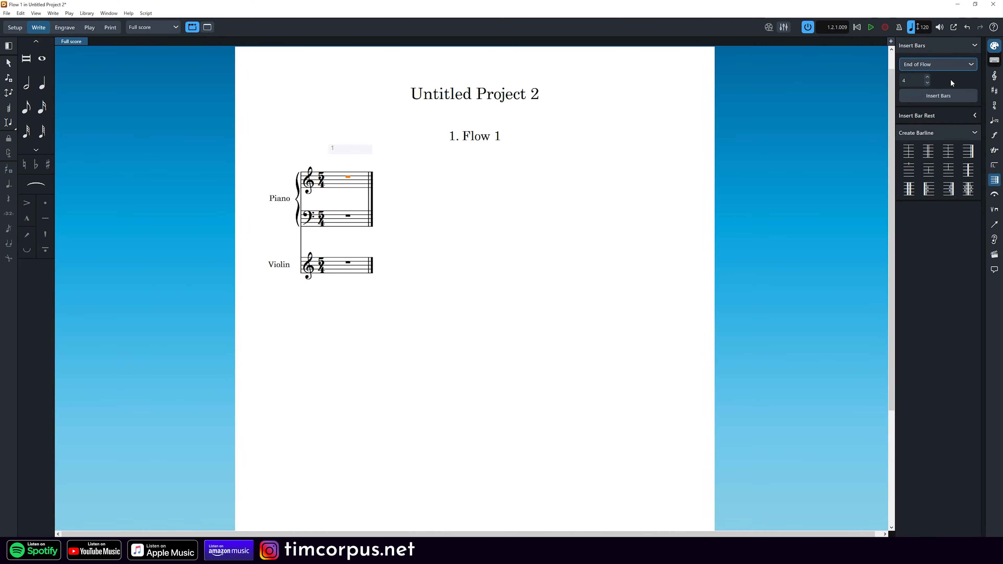
click(914, 78)
click(937, 97)
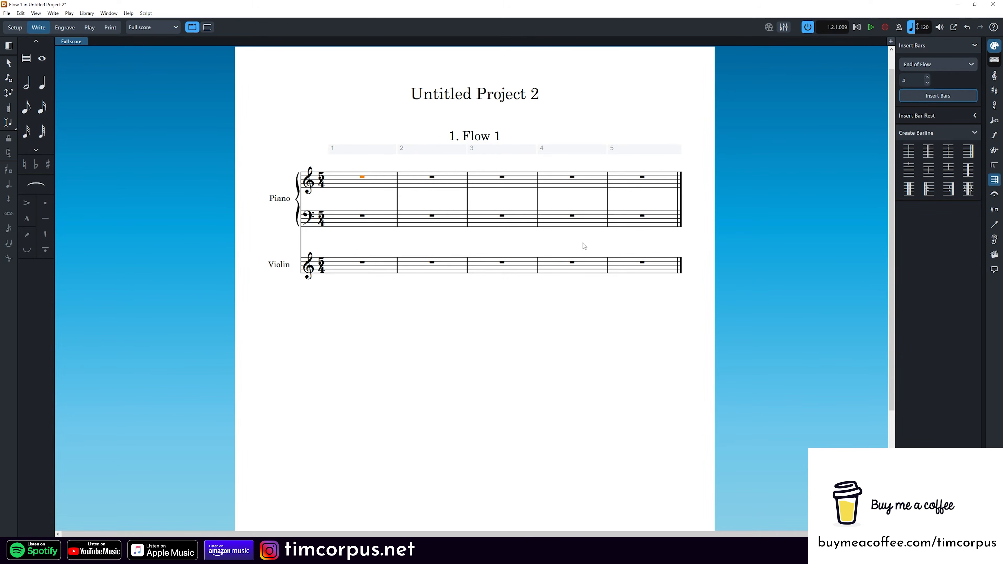
Step: Insert 1 bar at the start of the selection, with the piano's third bar selected
click(502, 176)
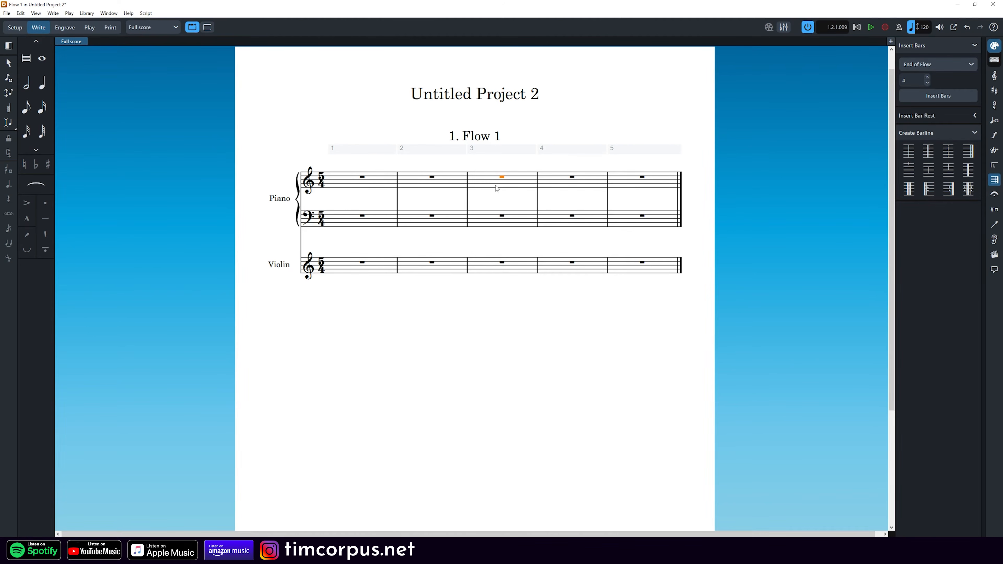
click(938, 64)
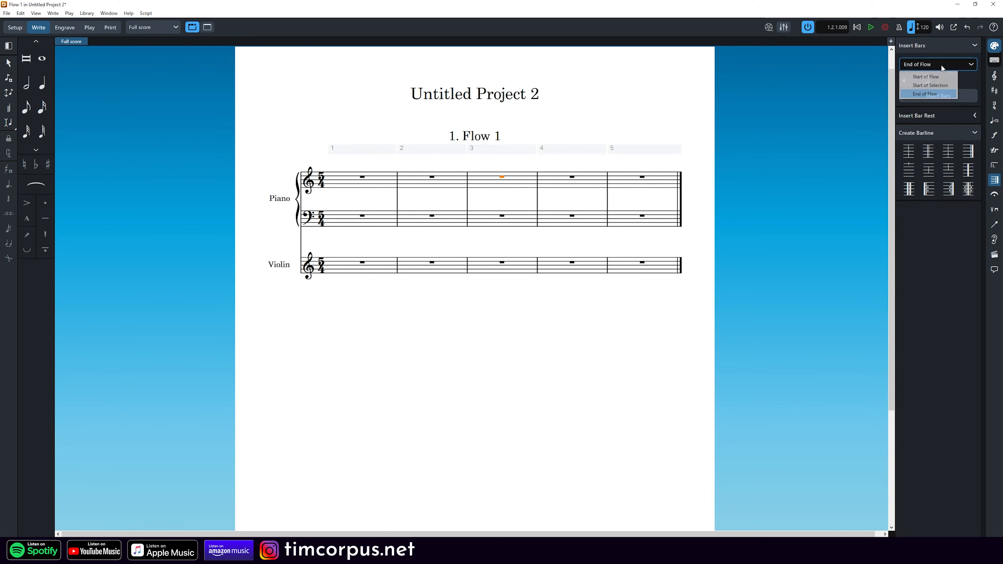
click(935, 86)
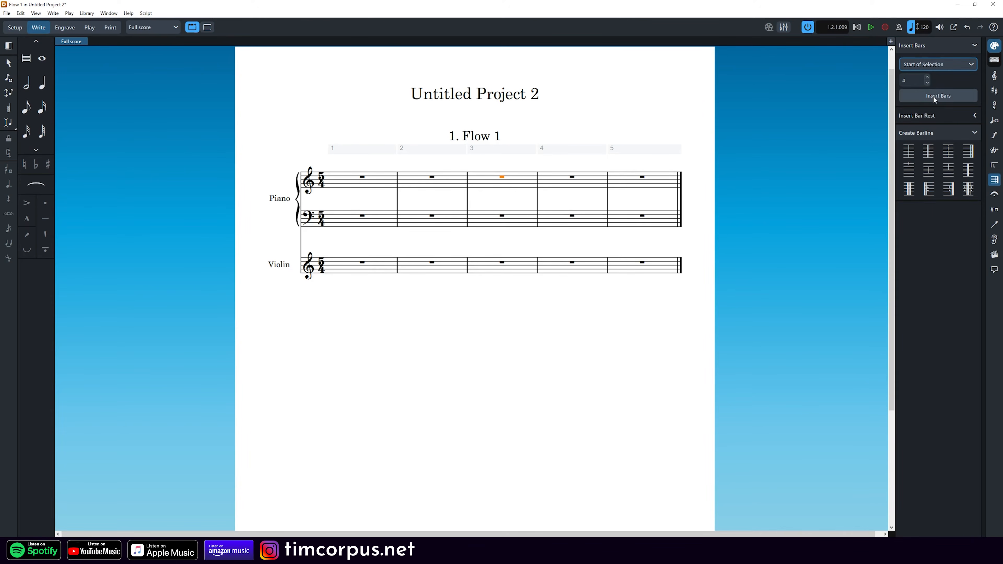
click(927, 83)
click(927, 83)
click(928, 83)
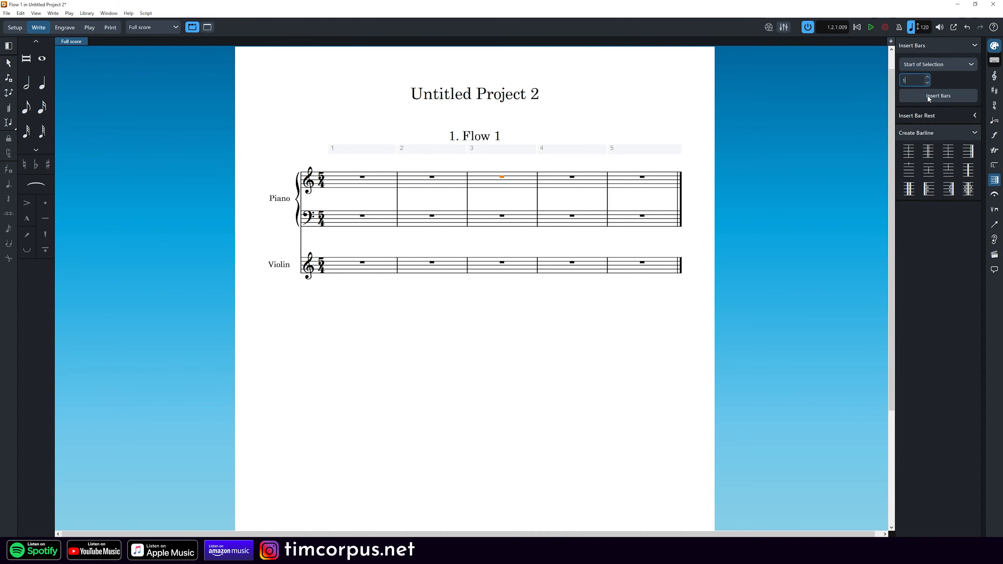
click(938, 95)
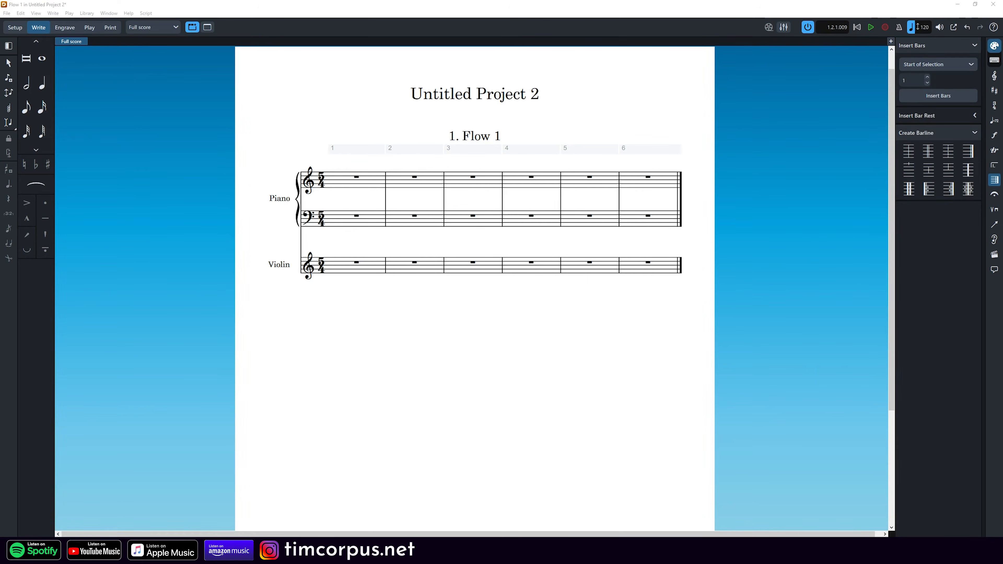
Step: Try a one-beat pickup by entering the time signature 5/4,1 at the piano's first bar, and undo it
click(357, 178)
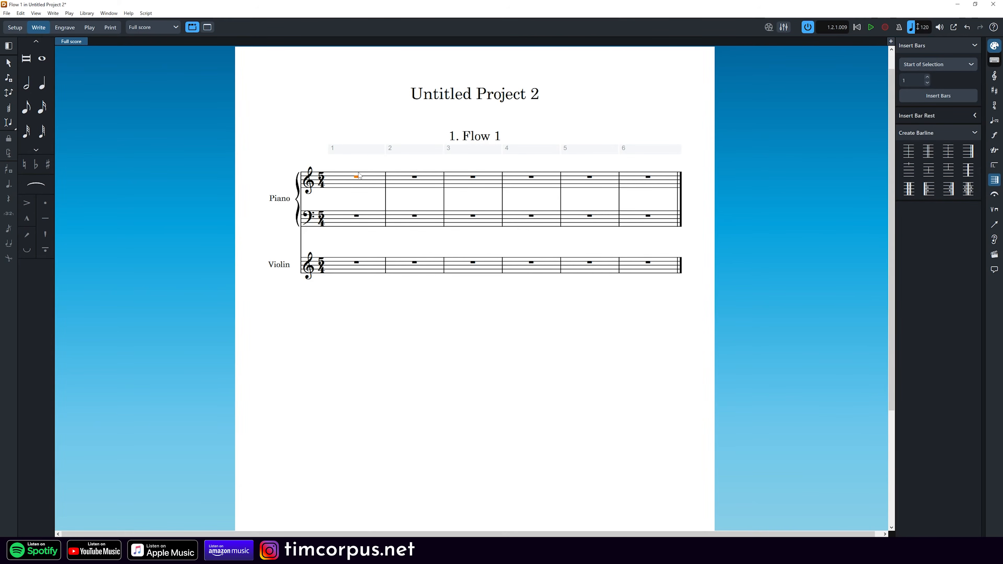
key(shift+m)
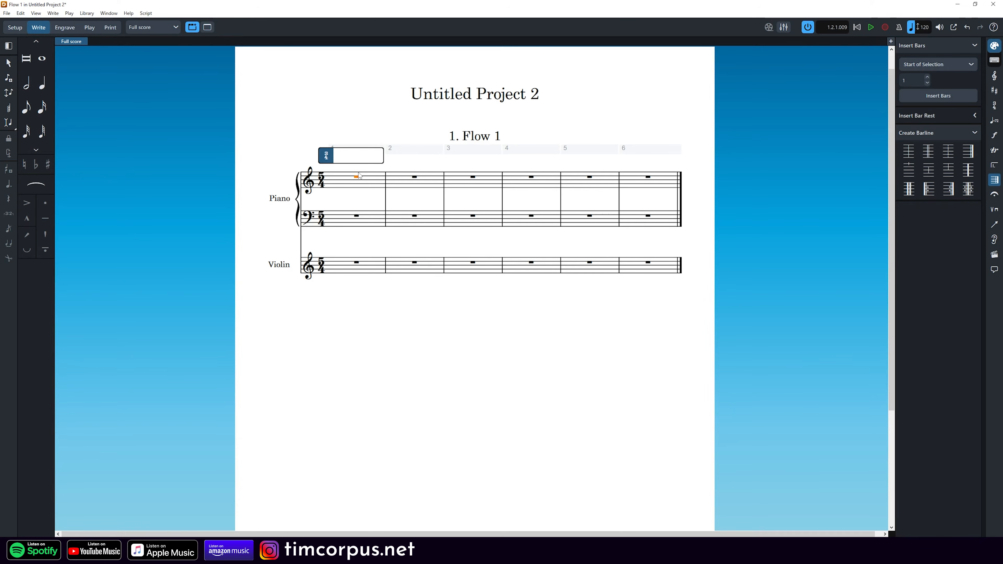
text(5/4,1)
key(Return)
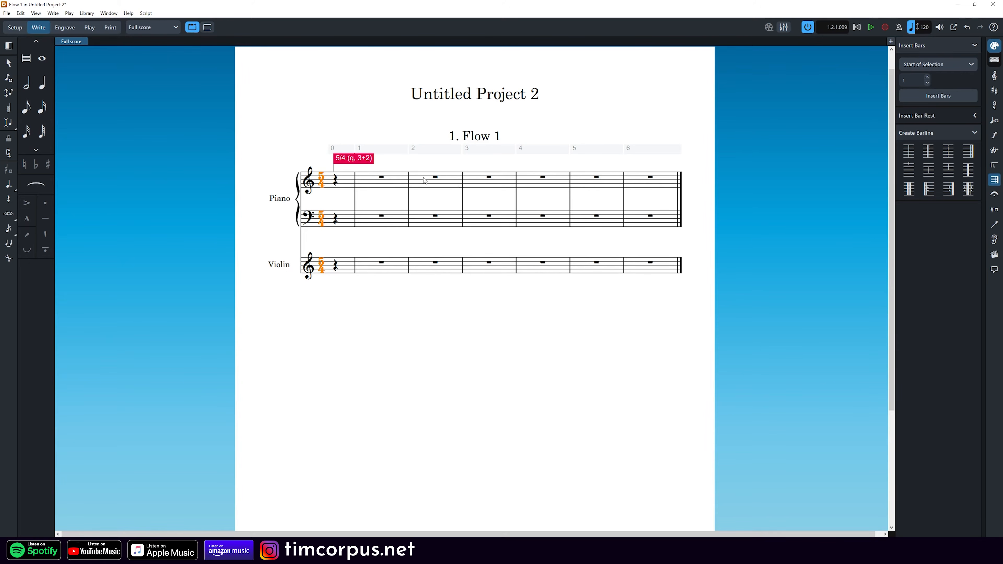
key(ctrl+z)
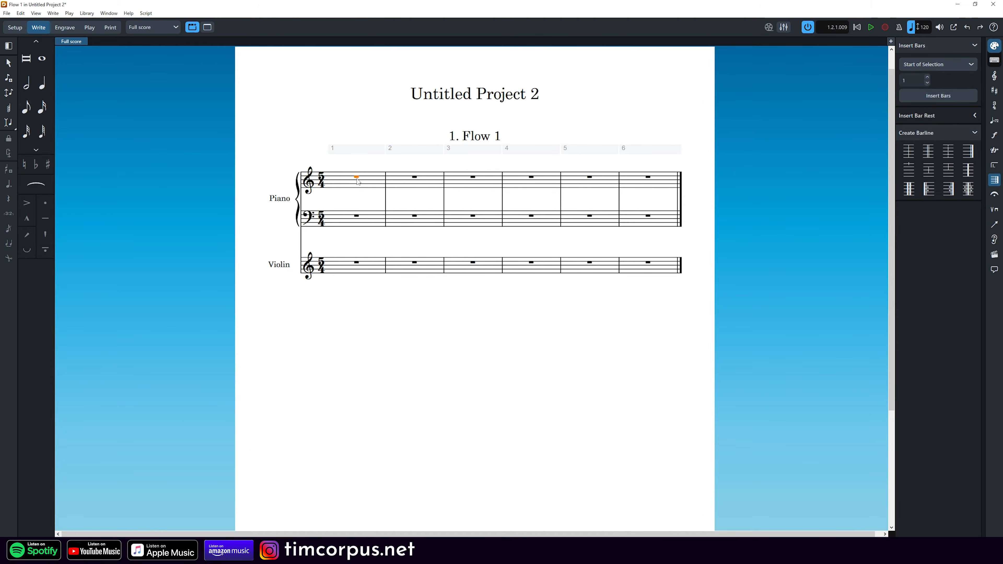
Step: Try a two-beat pickup by entering the time signature 5/4,2 at the piano's first bar
key(shift+m)
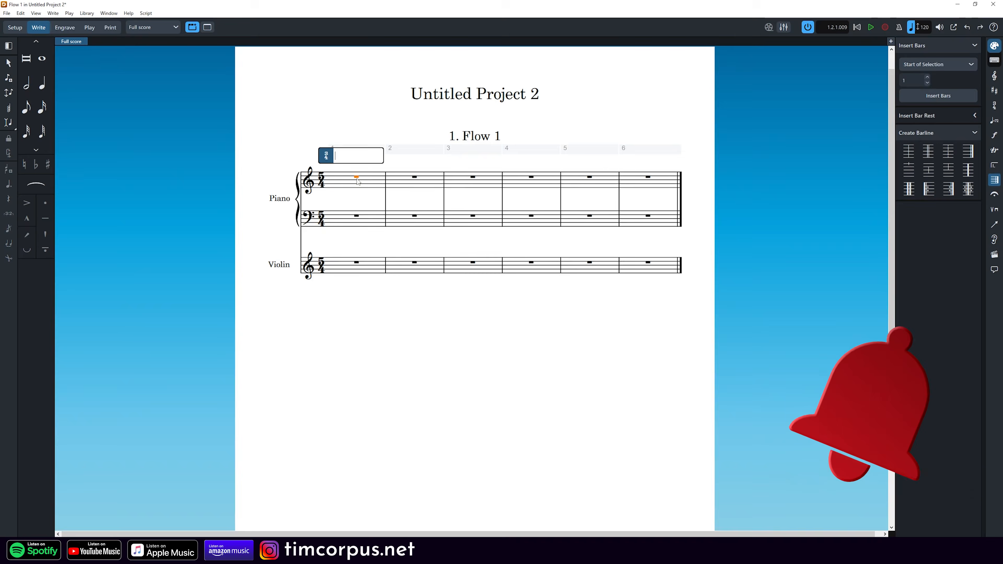
text(5/4)
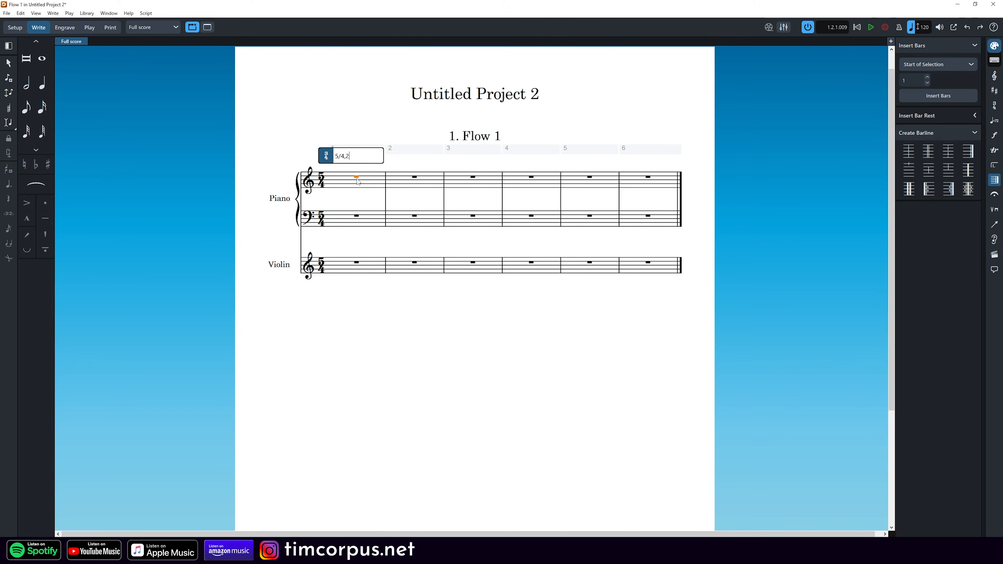
text(,2)
key(Return)
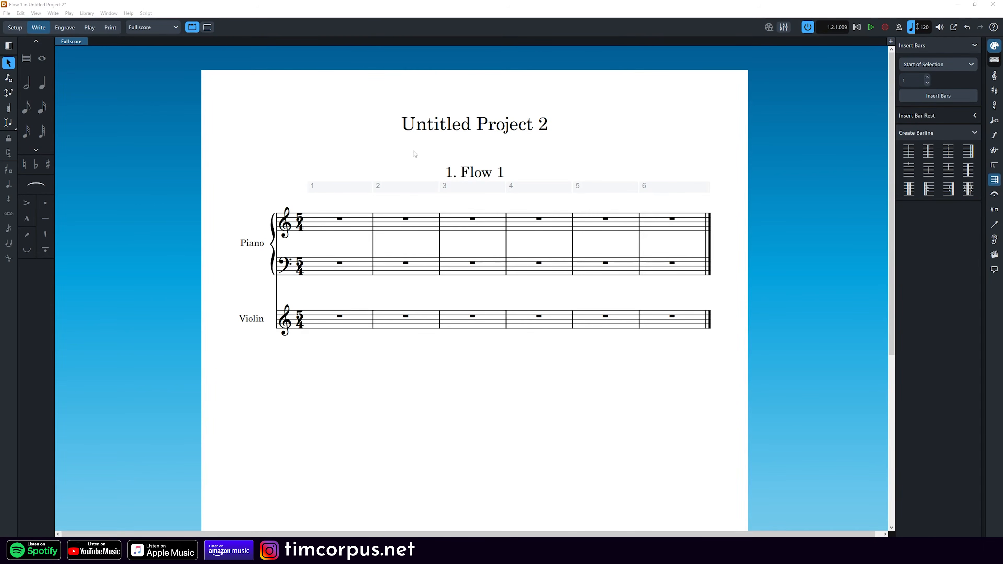
Step: Start note input from the bar rest in the piano's first treble bar and leave it again
scroll(350, 229, up, 8)
scroll(350, 232, down, 8)
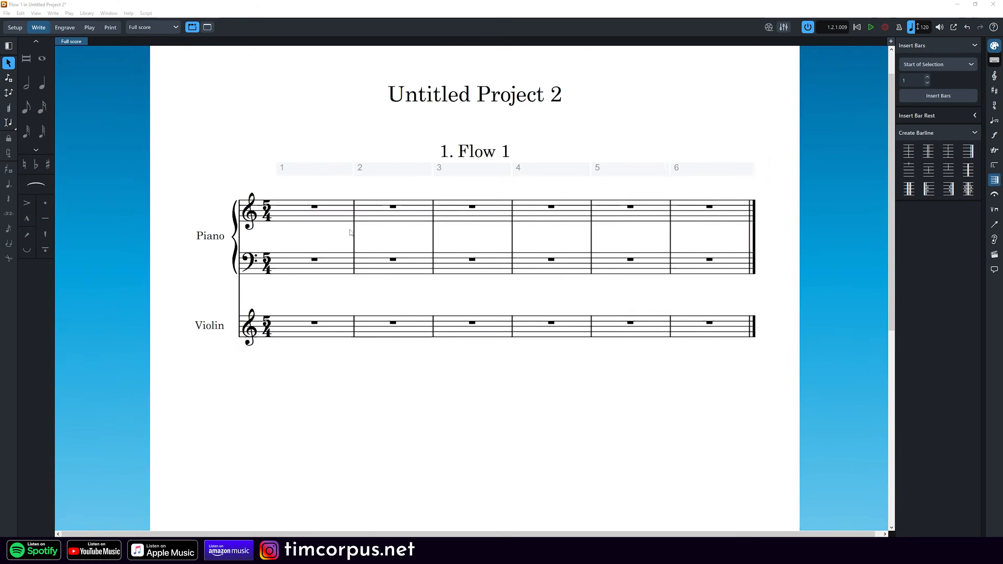
scroll(350, 232, up, 7)
scroll(351, 232, up, 3)
scroll(350, 232, down, 5)
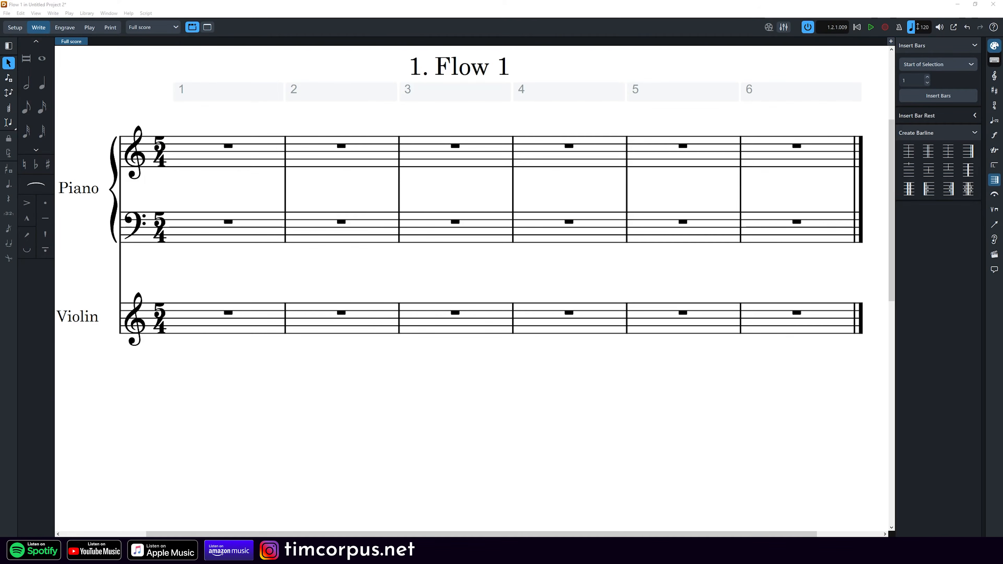
click(225, 147)
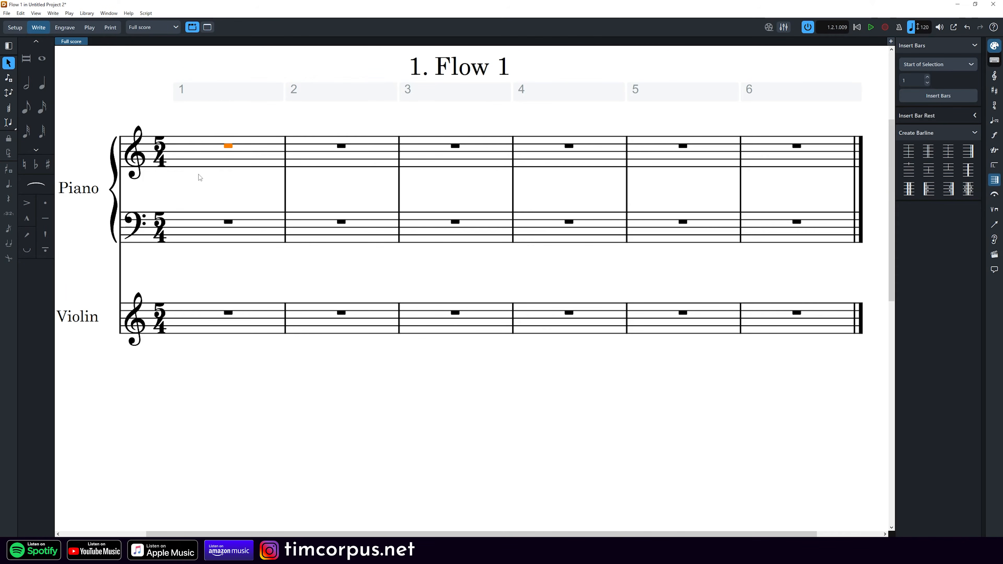
key(Return)
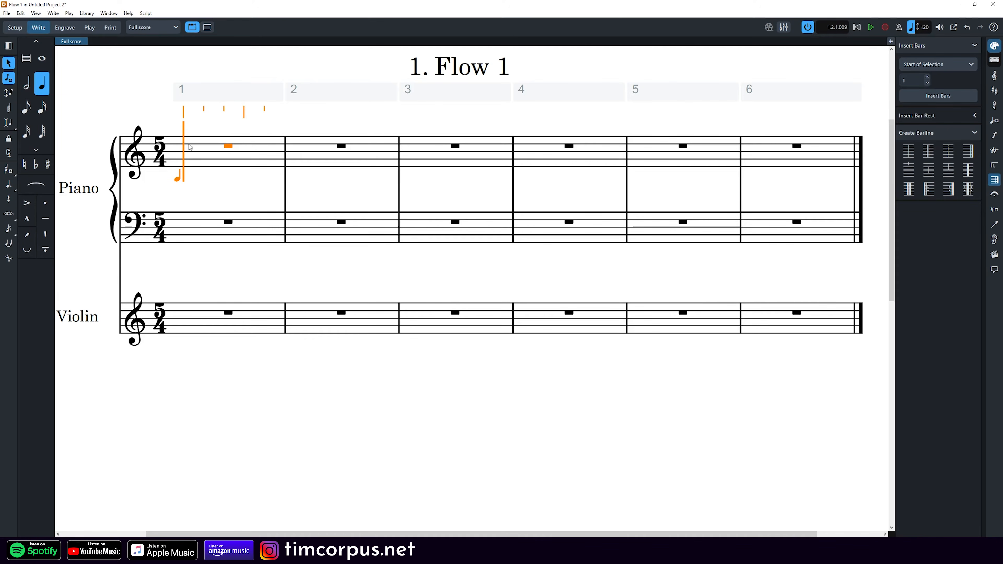
key(Escape)
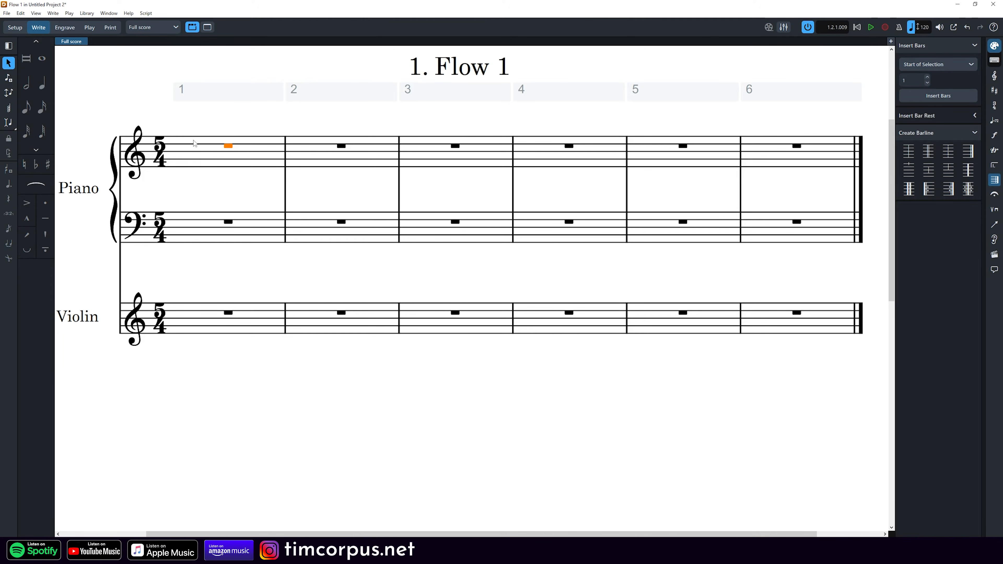
Step: Start note input at the first bar's fourth beat and switch the rhythmic grid to eighth notes and back to quarter notes
double_click(250, 154)
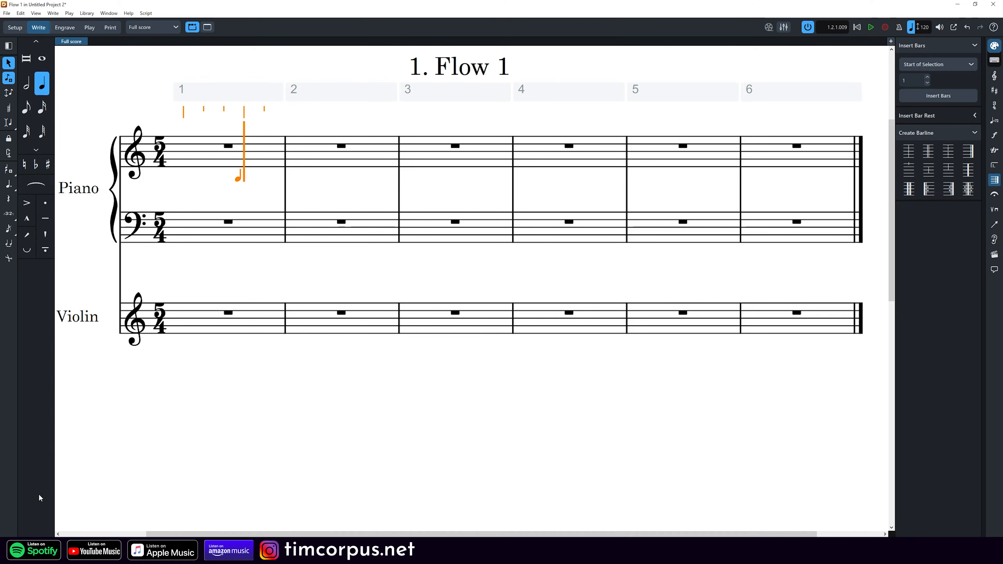
click(7, 543)
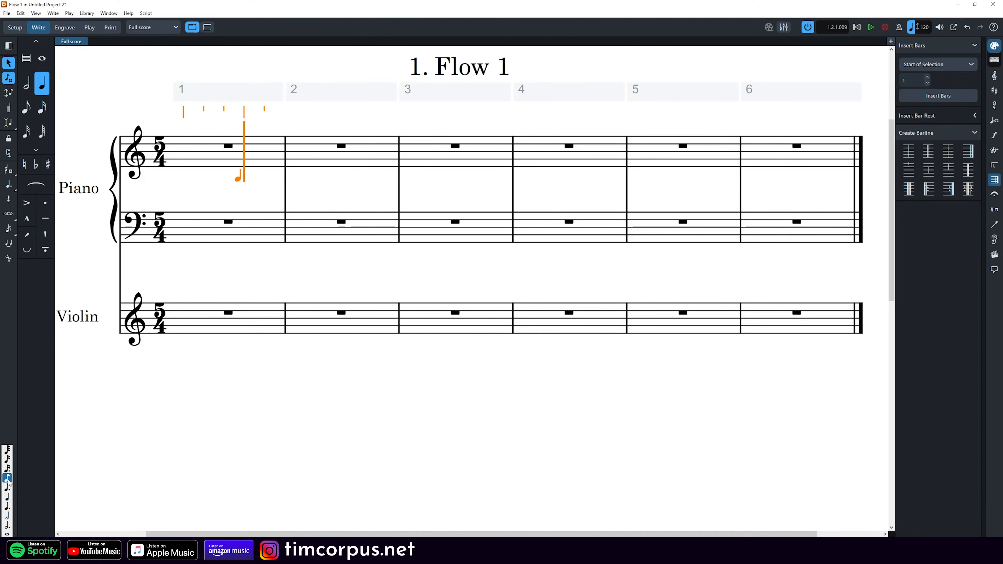
click(8, 479)
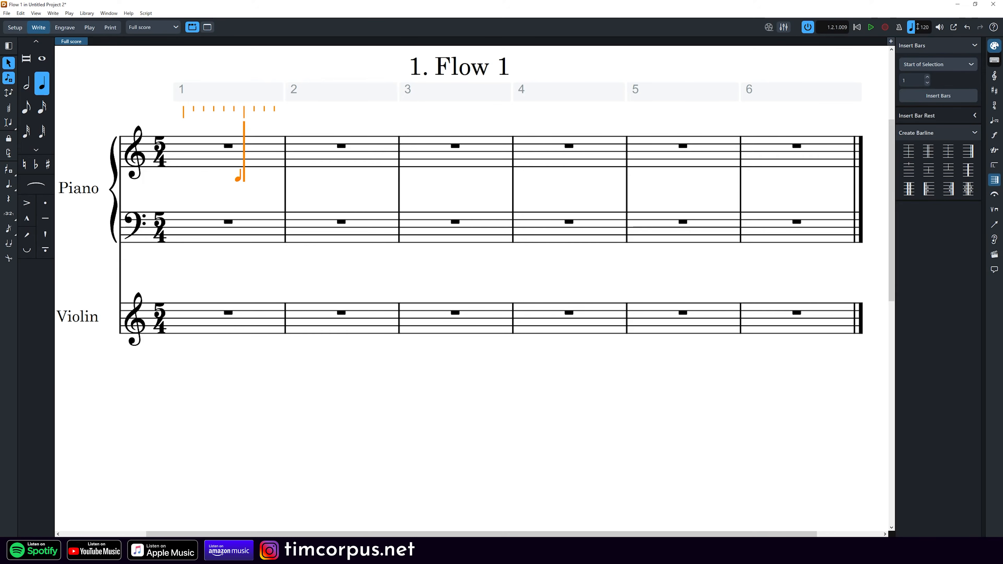
click(7, 544)
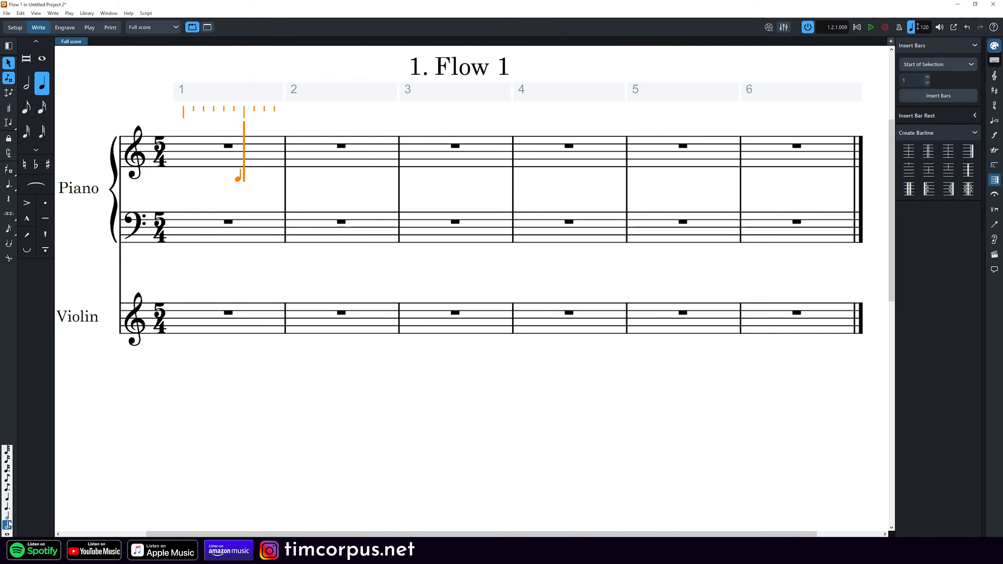
click(7, 501)
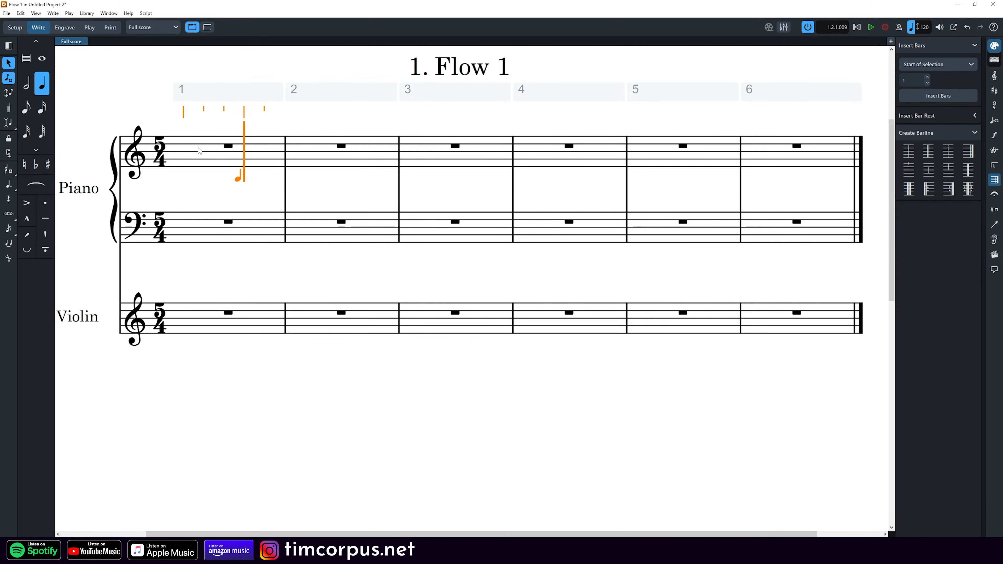
Step: Enter a quarter-note E at the beginning of the piano's first treble bar
key(Left)
key(Left)
key(Left)
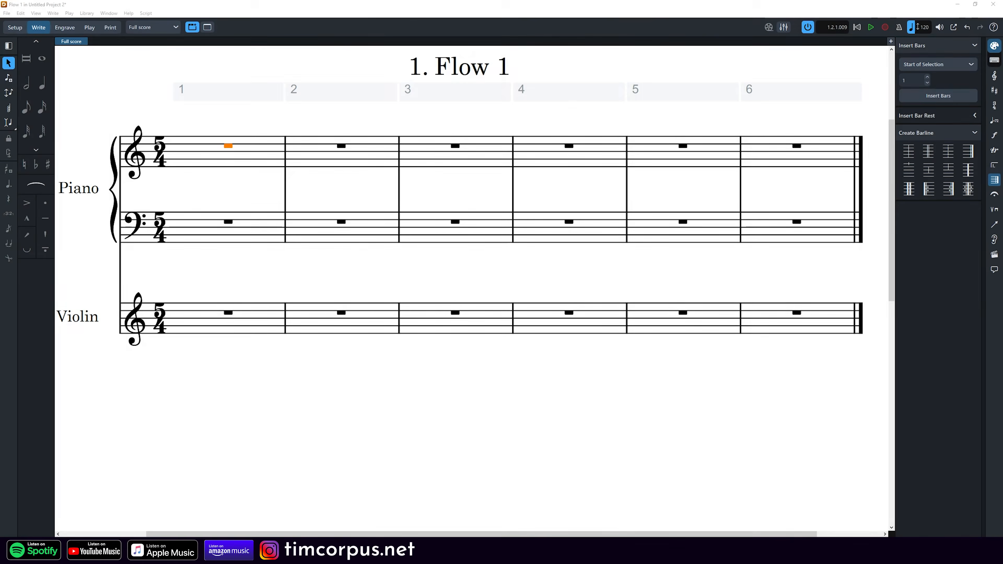
double_click(186, 149)
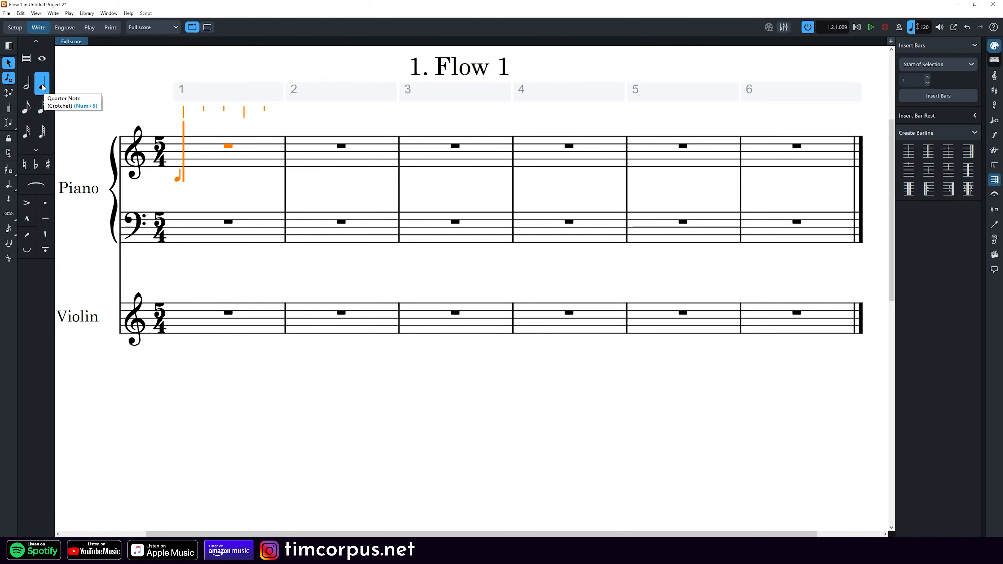
key(e)
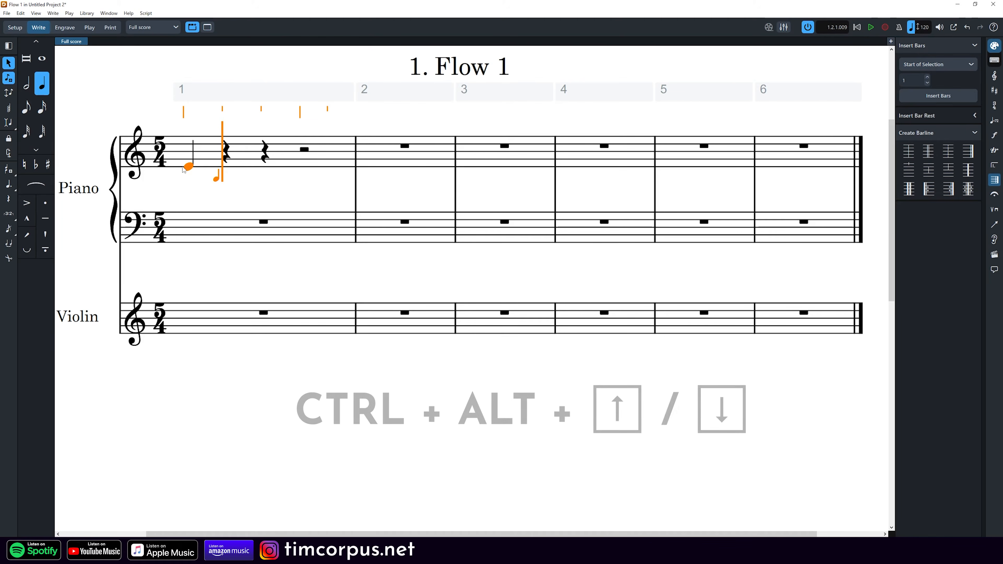
Step: Shift the first note up an octave and back down, and raise it three staff steps to B
key(ctrl+alt+Up)
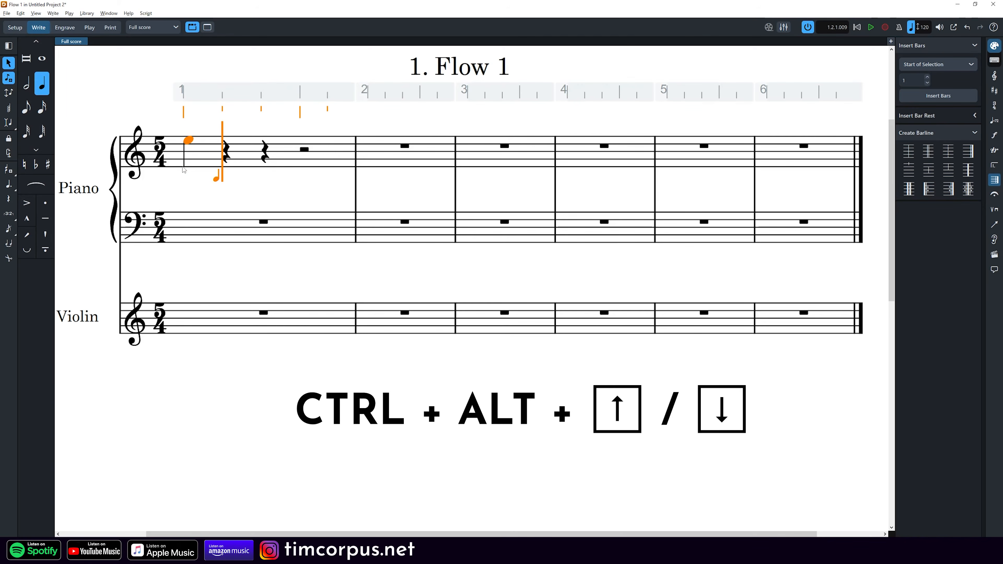
key(ctrl+alt+Down)
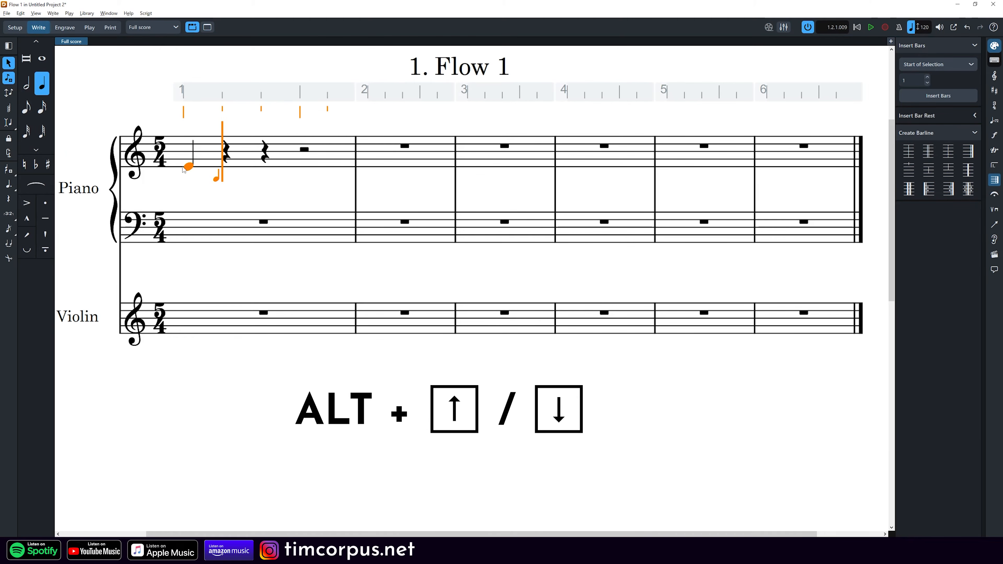
key(alt+Up)
key(alt+Up)
key(alt+Up)
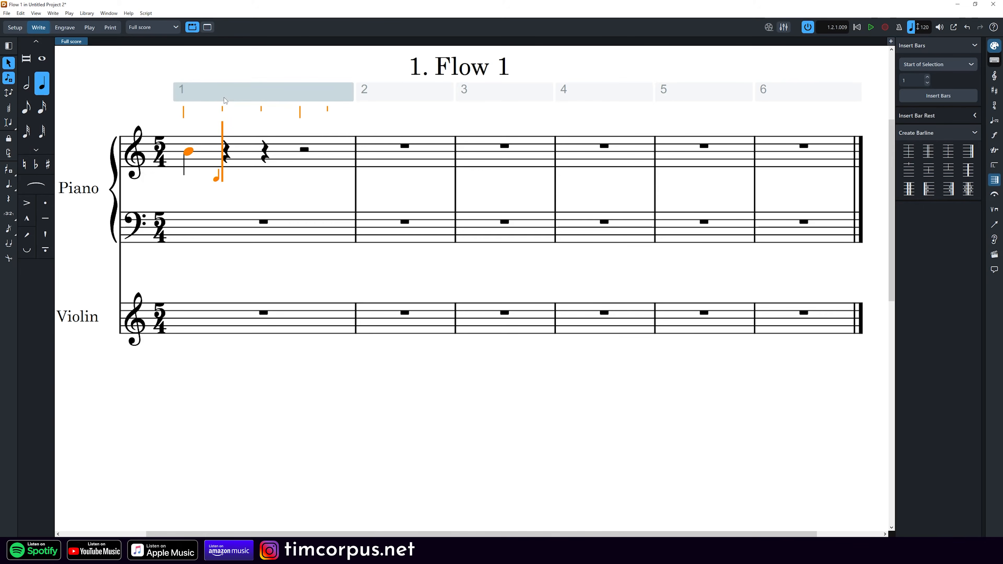
Step: Continue the piano's first treble bar with a quarter-note C and eighth notes B and A
key(c)
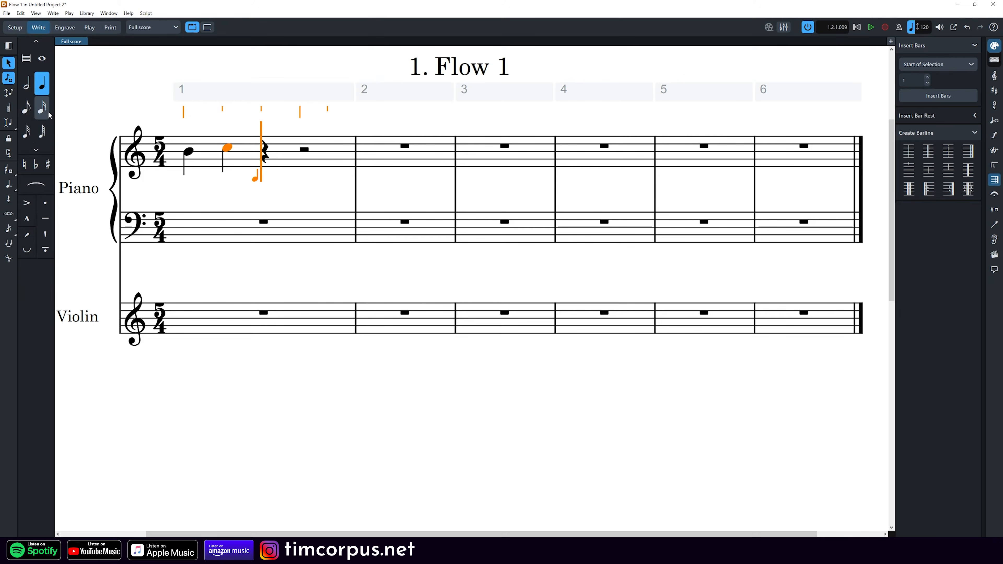
click(27, 107)
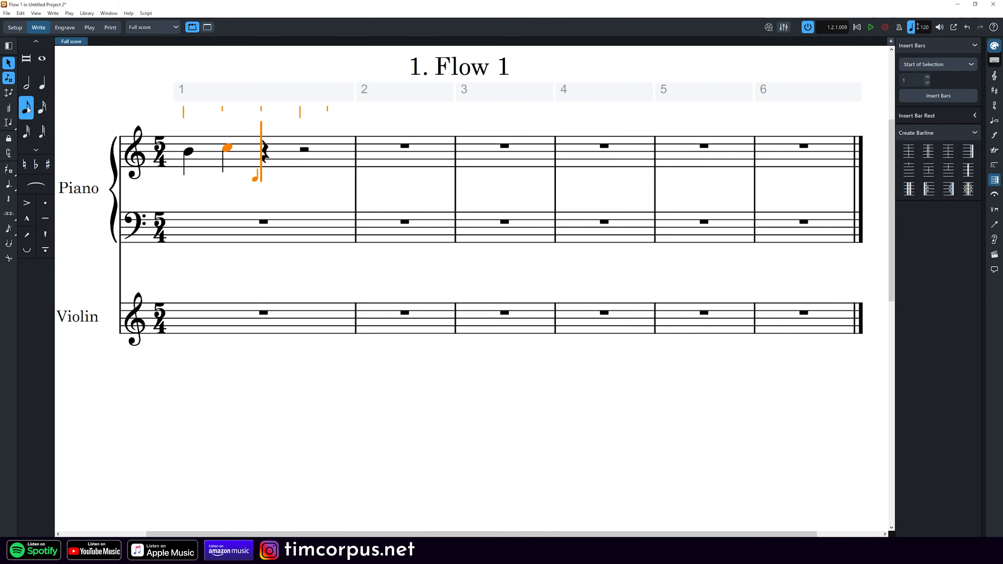
key(b)
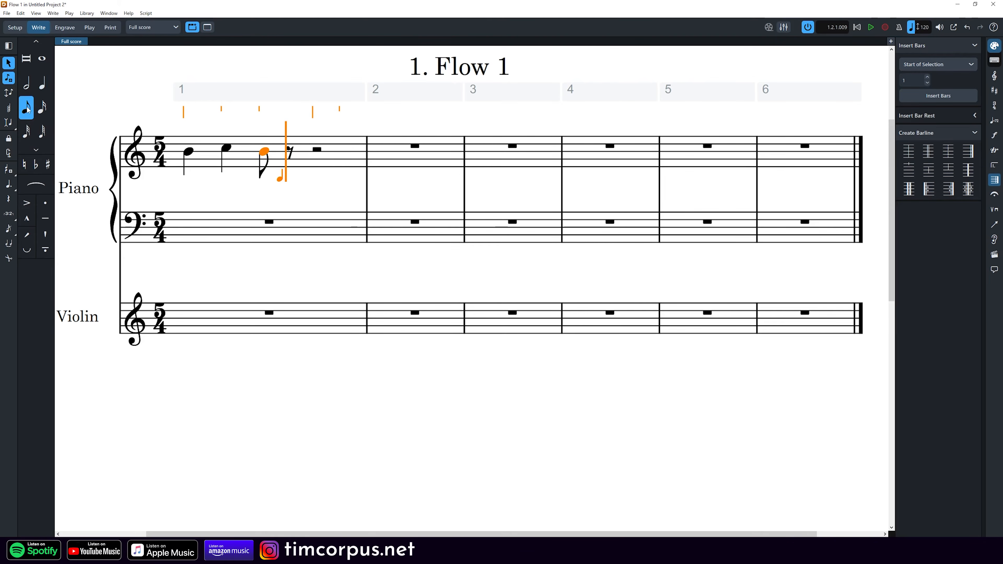
key(a)
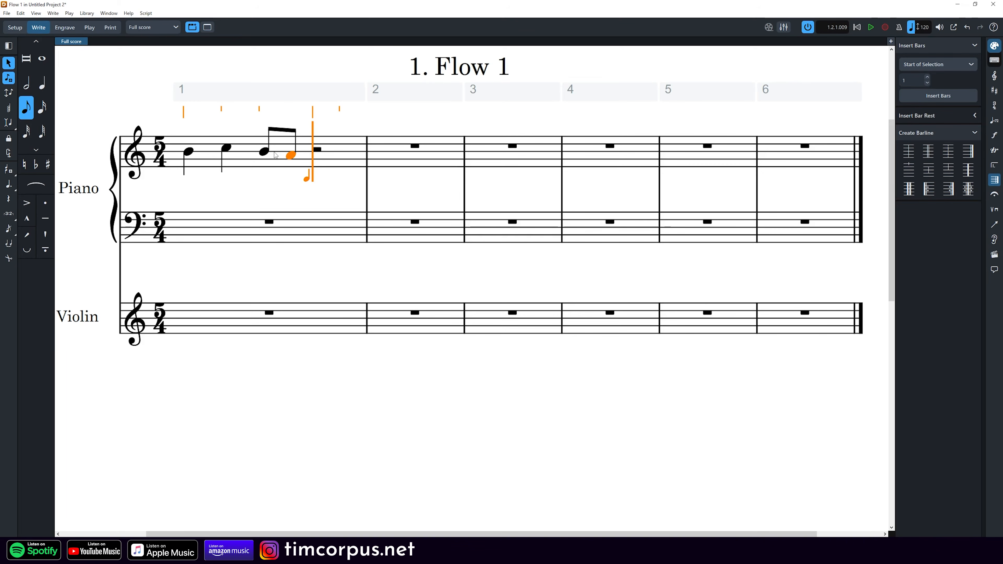
Step: Add an eighth-note F on the fourth beat raised by one octave, and advance the caret to the fifth beat
click(300, 159)
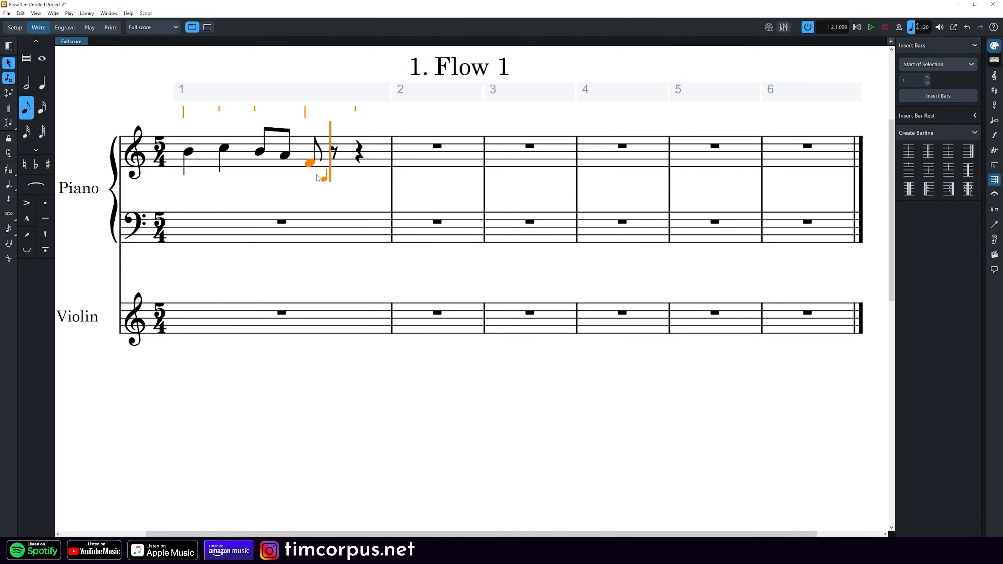
key(ctrl+alt+Up)
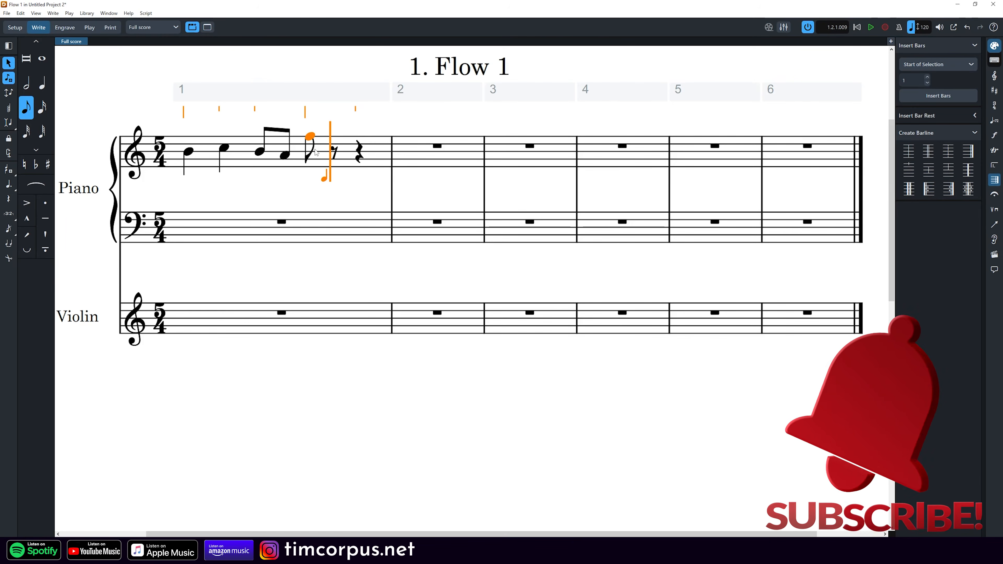
key(Right)
key(Right)
key(Right)
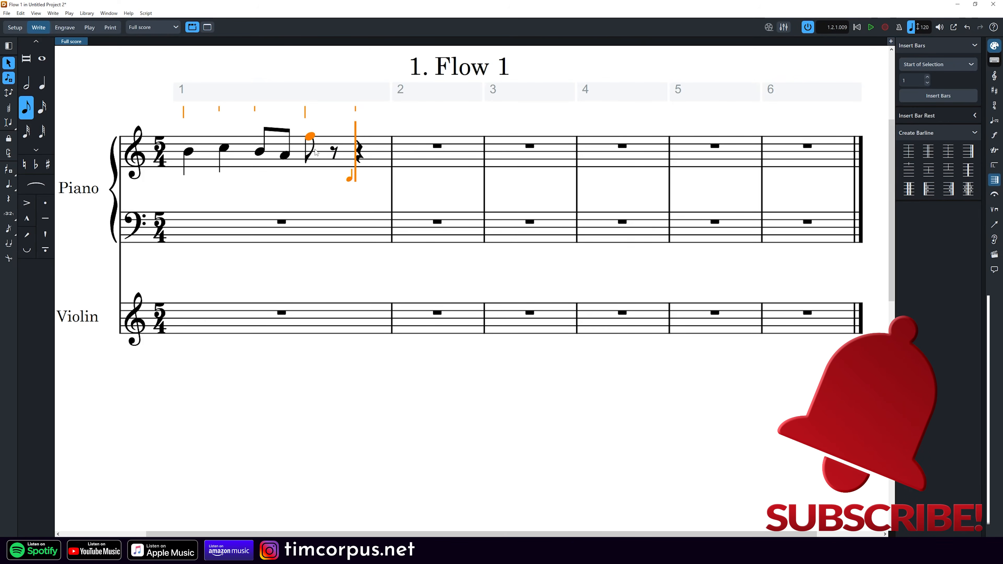
Step: Enter an eighth-note F on the fifth beat of the piano's first treble bar
key(Left)
key(Right)
key(Right)
key(Right)
key(Left)
key(Left)
key(Left)
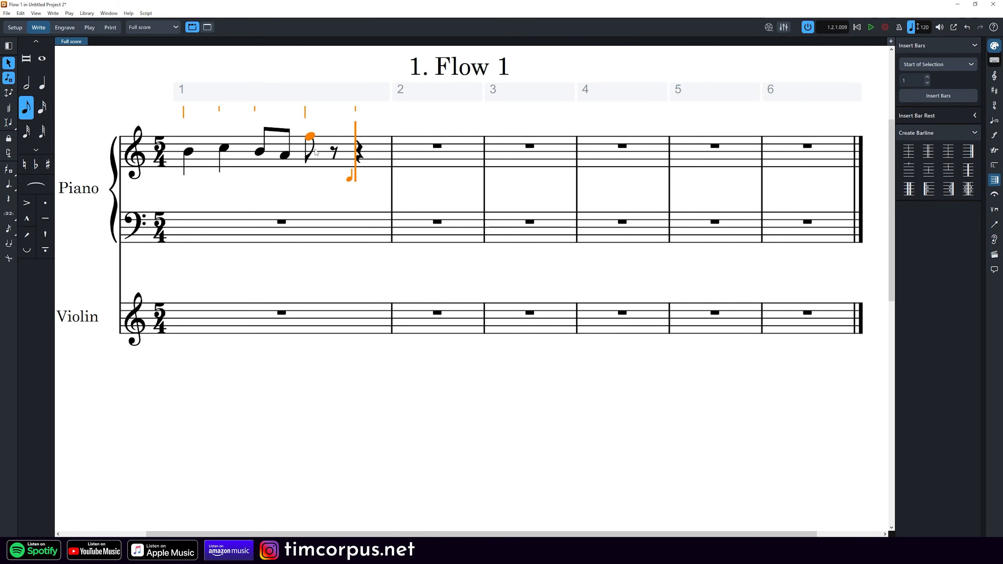
key(f)
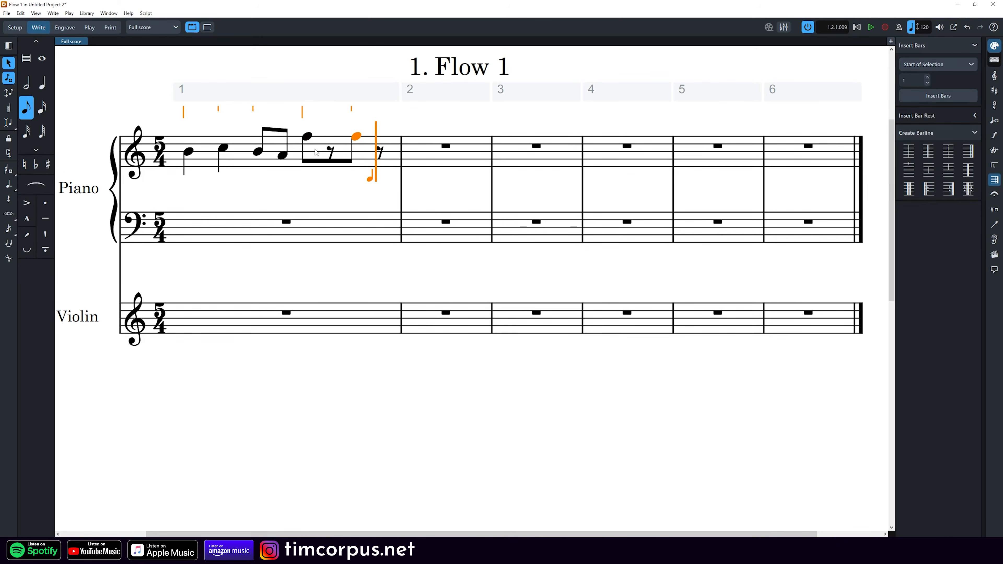
key(Left)
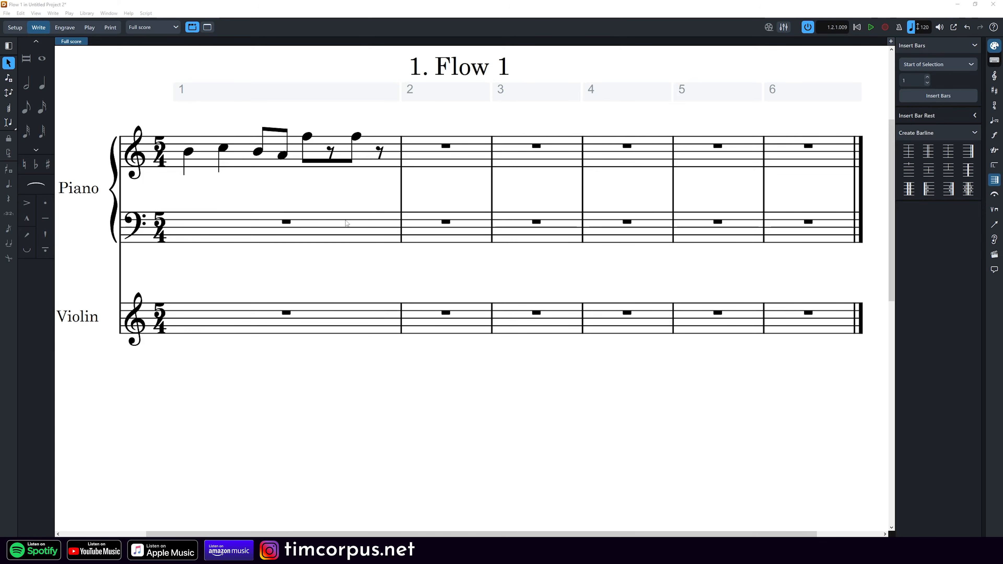
Step: Try quarter, half and double whole note durations on the first bar's last F, and return it to an eighth note
click(356, 136)
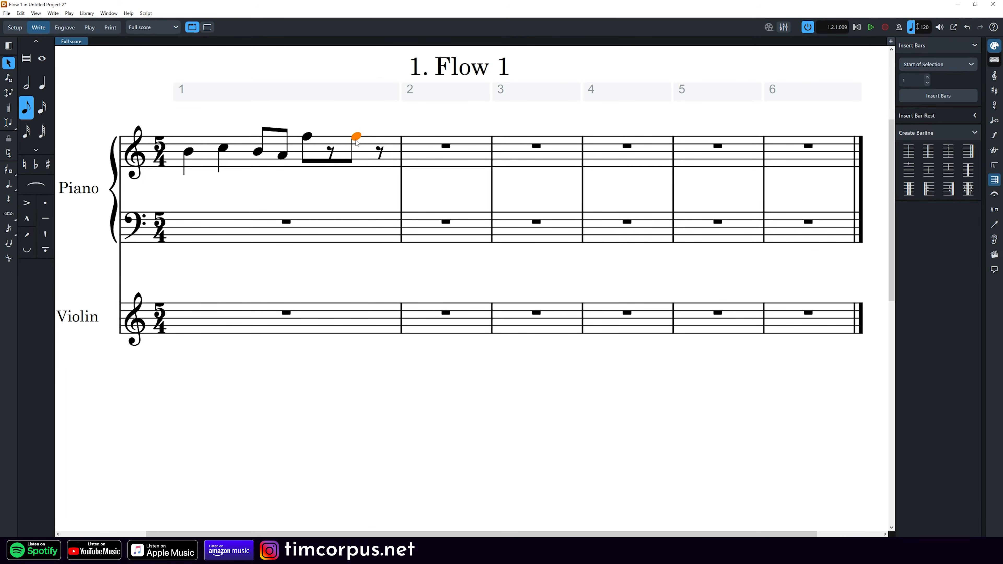
key(6)
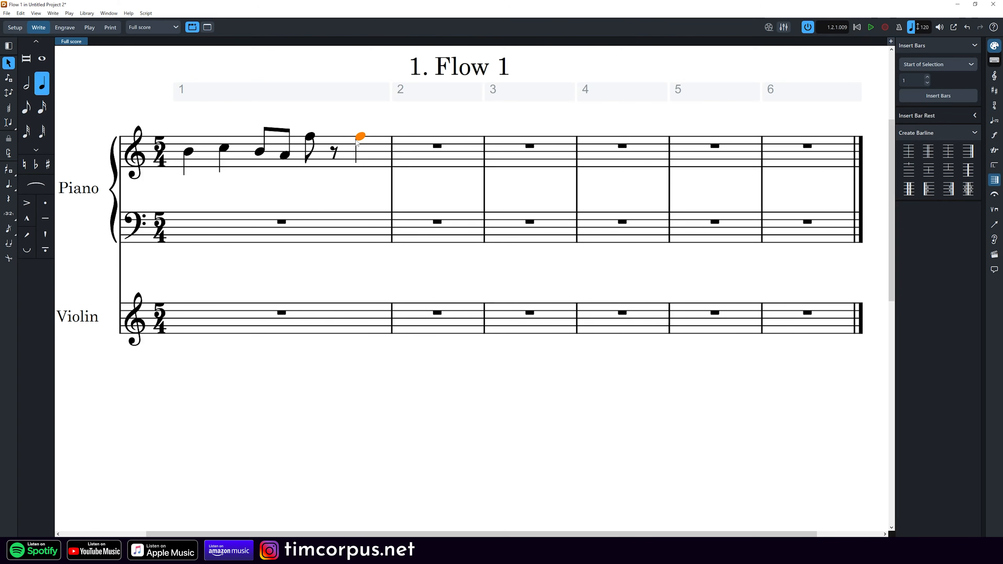
key(4)
key(5)
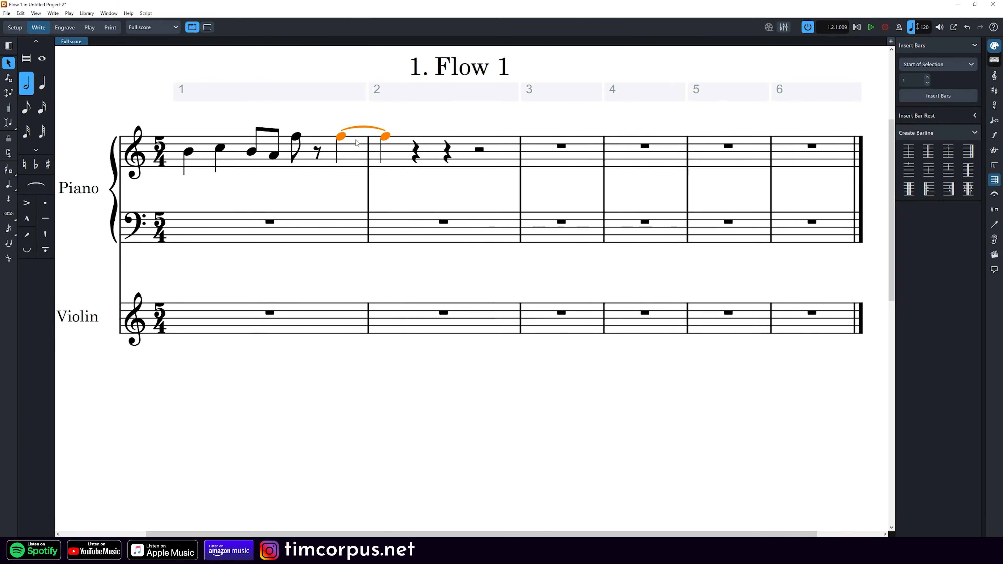
key(8)
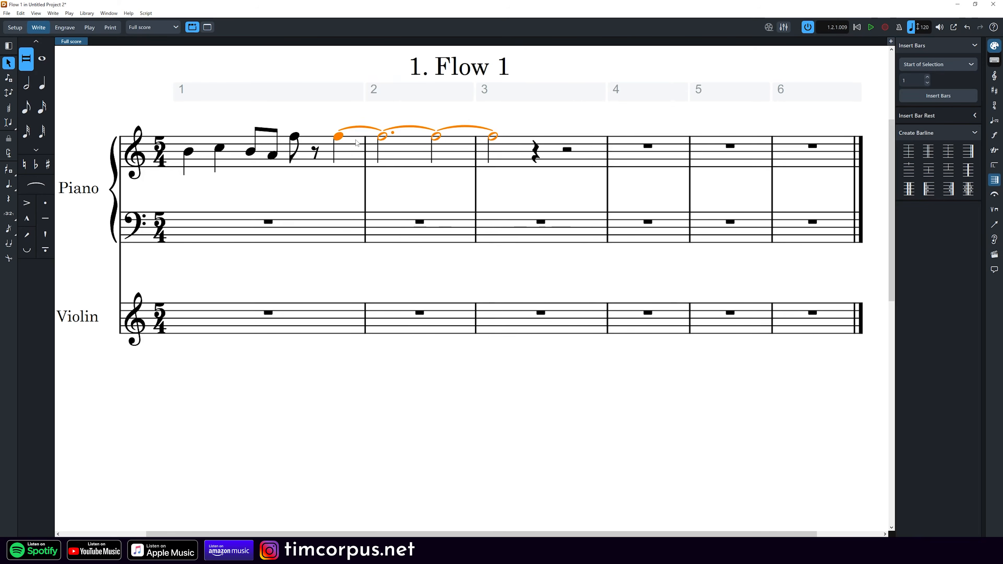
key(4)
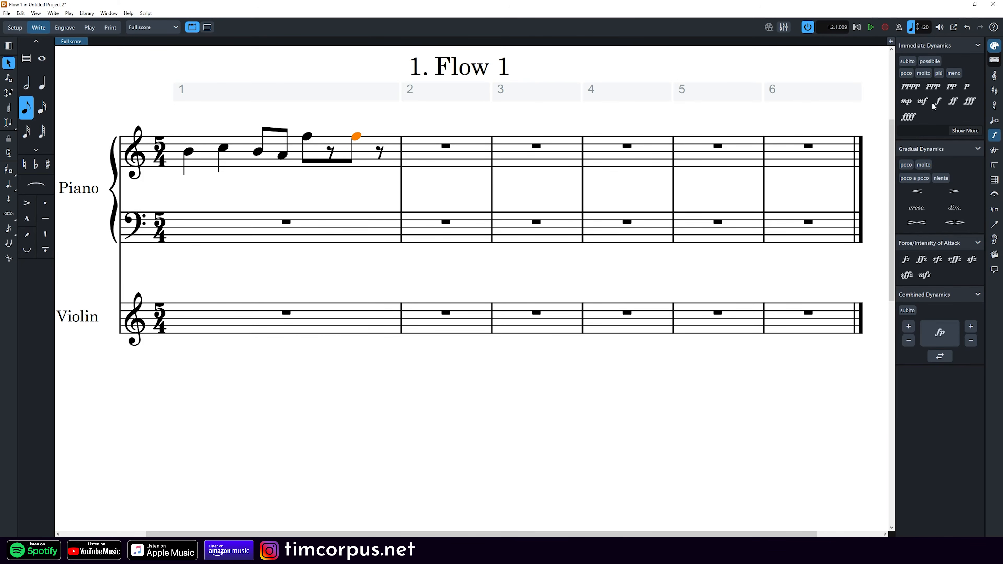
Step: Add a p dynamic to the last F in the piano's first bar
click(967, 86)
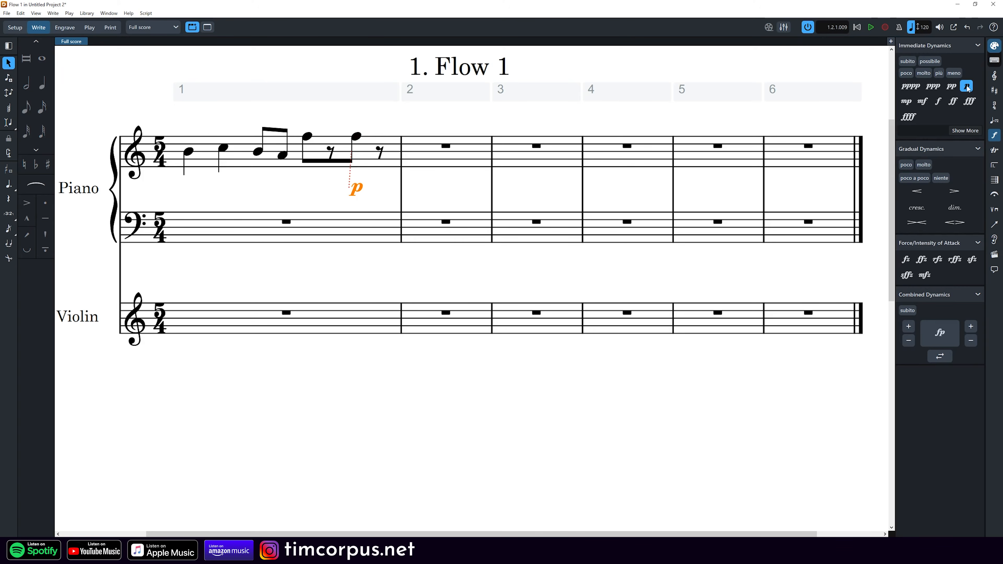
click(275, 175)
click(275, 183)
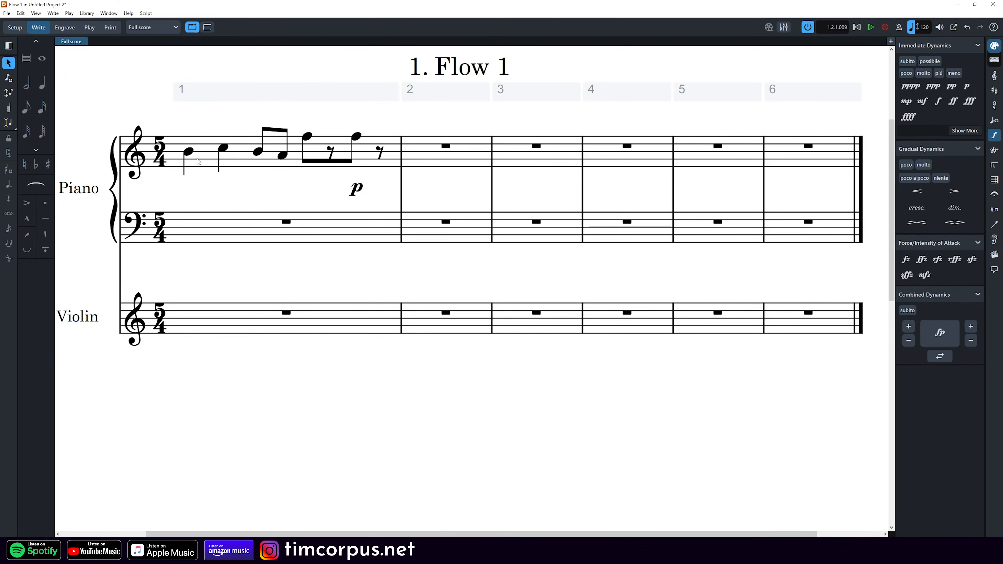
Step: Add an f dynamic to the opening B of the piano's first bar
click(188, 153)
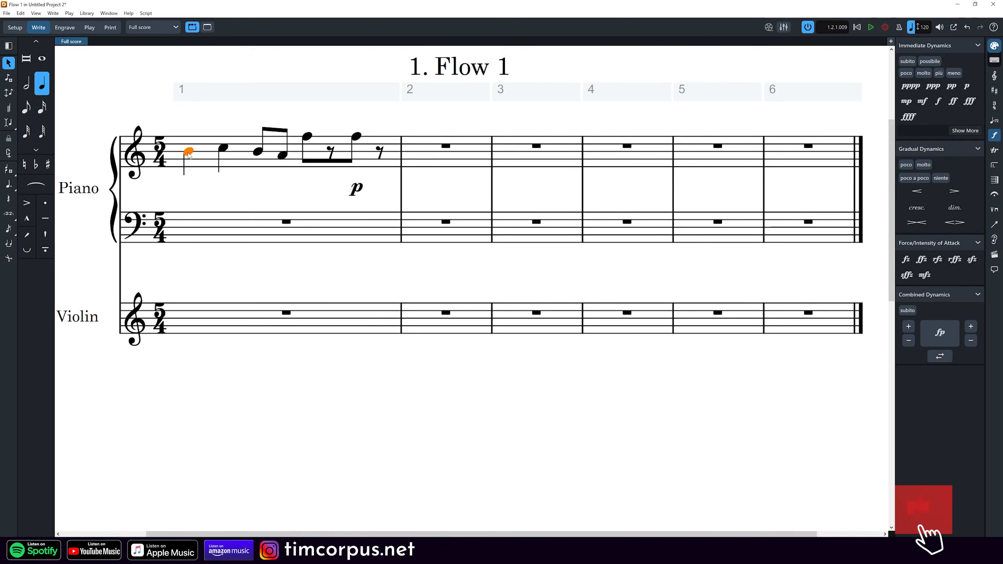
key(shift+d)
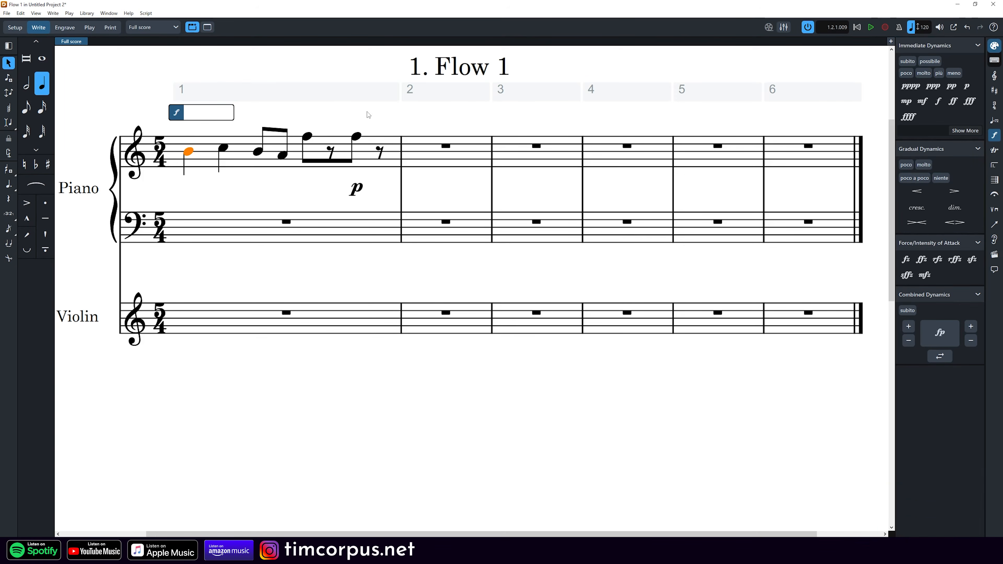
key(Return)
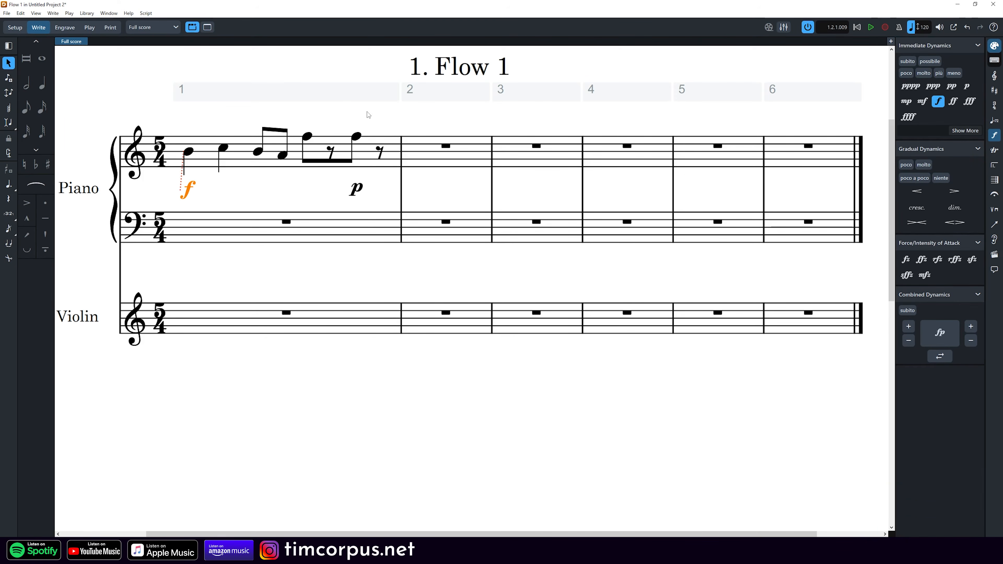
click(233, 198)
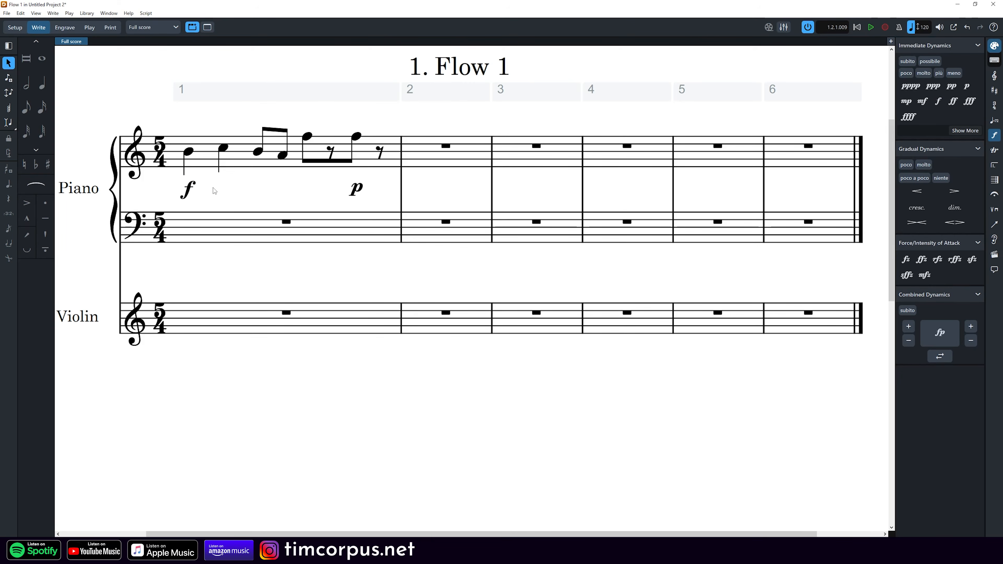
Step: Try a diminuendo hairpin under the C, B and A of the first bar, and delete it
drag(213, 109, 293, 179)
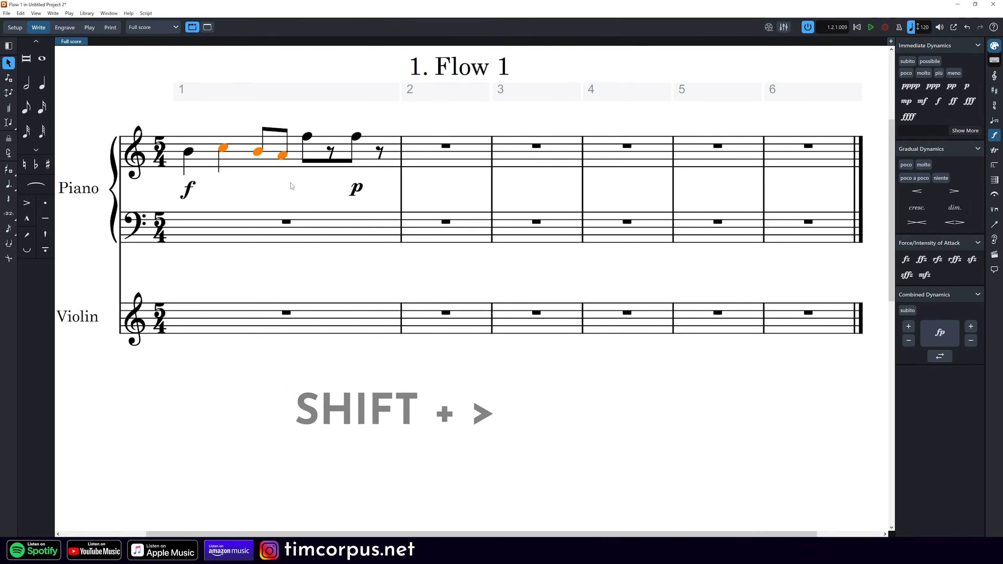
key(shift+period)
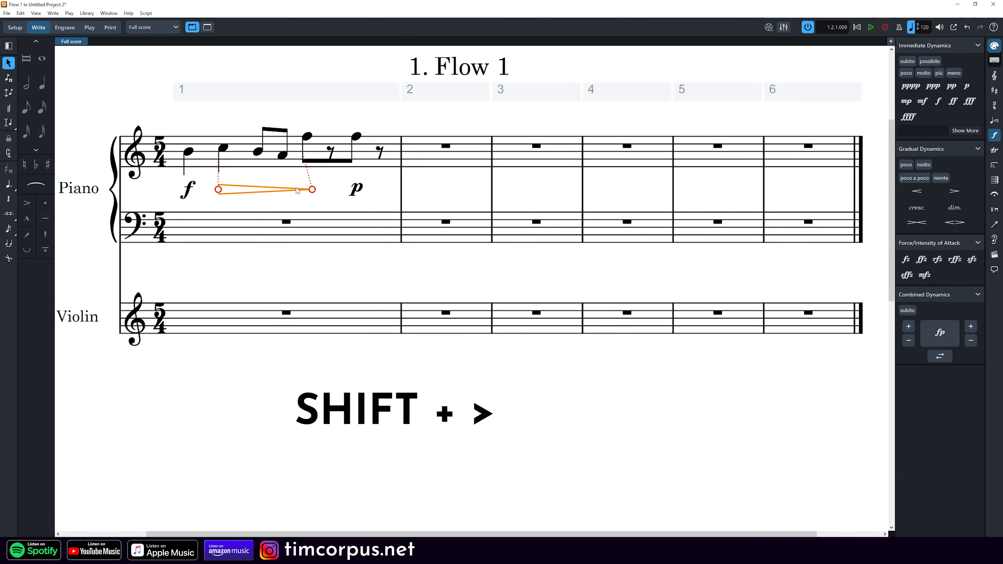
key(Delete)
Step: Add a crescendo hairpin under the C, B and A of the piano's first treble bar
drag(210, 116, 294, 179)
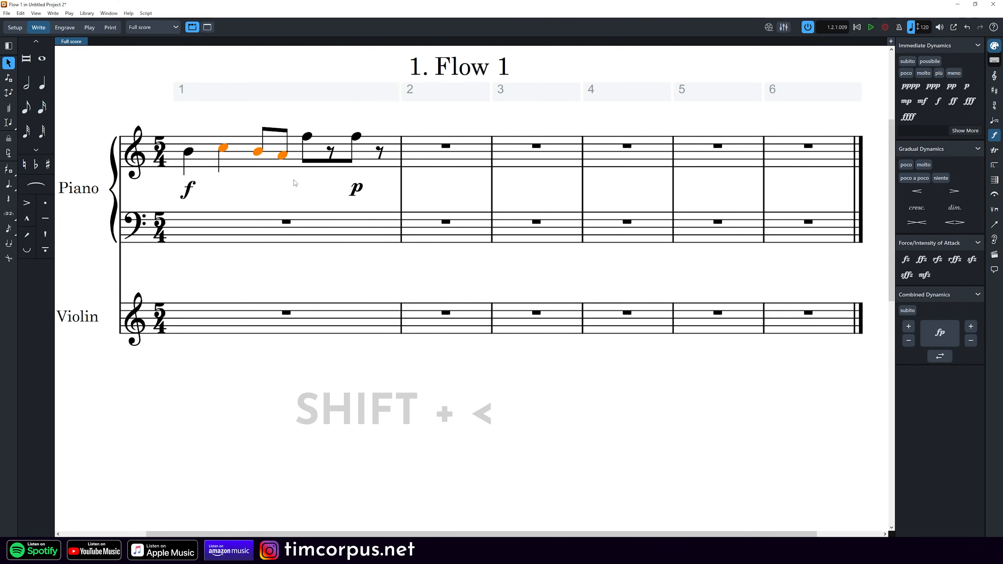
key(shift+less)
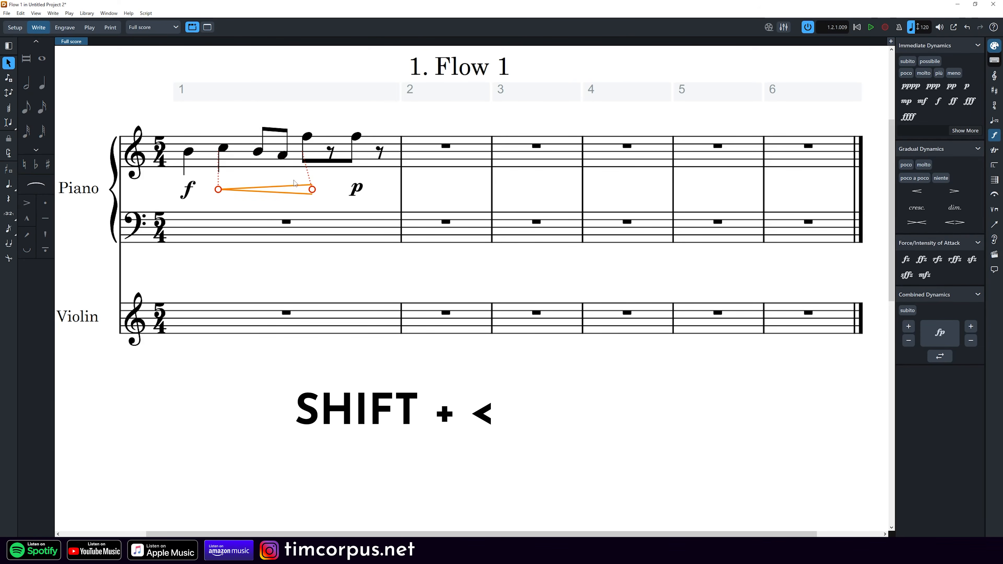
click(289, 177)
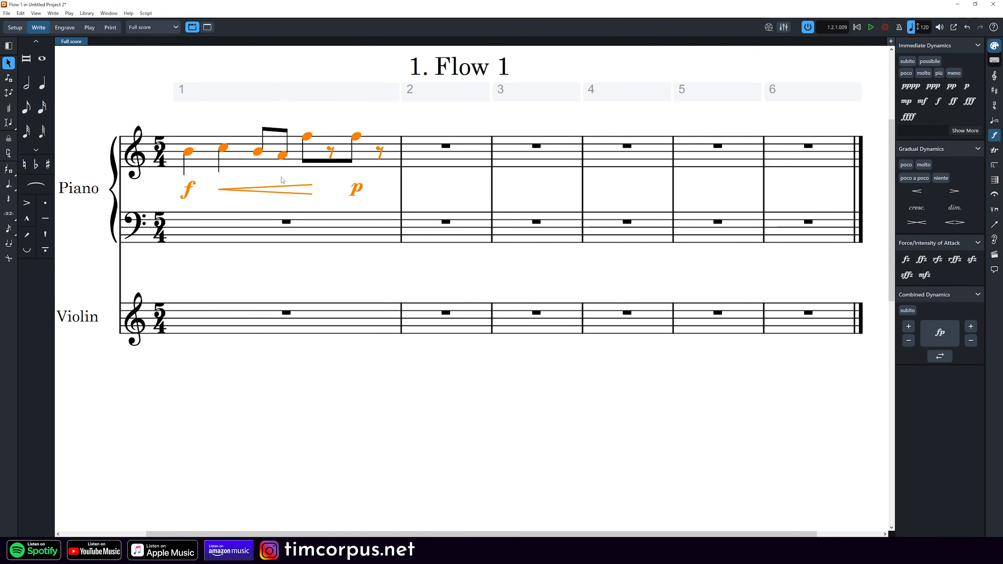
click(275, 181)
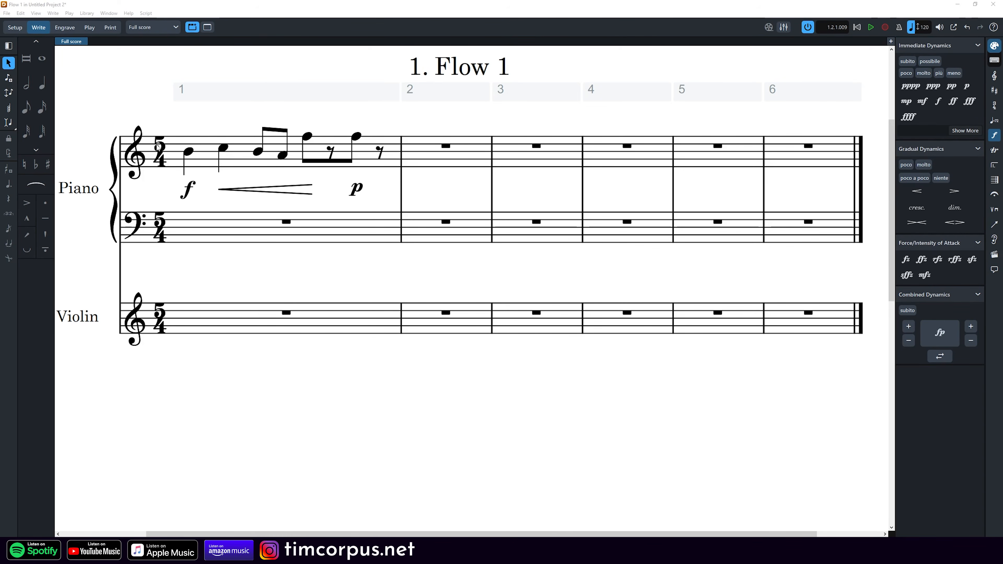
Step: Slur the first bar's two opening quarter notes together, and add another slur over the following eighth notes B and A
drag(167, 111, 233, 162)
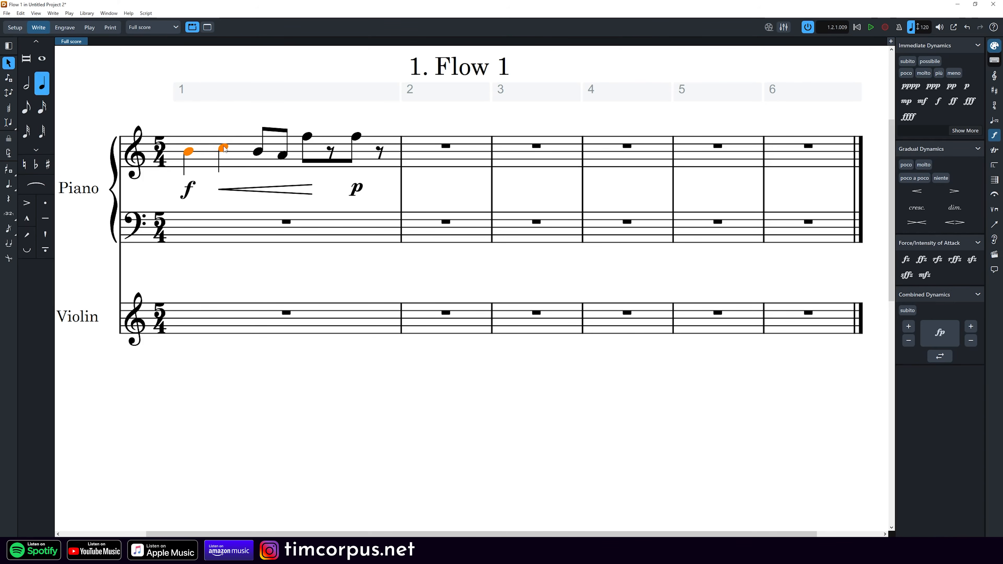
click(36, 185)
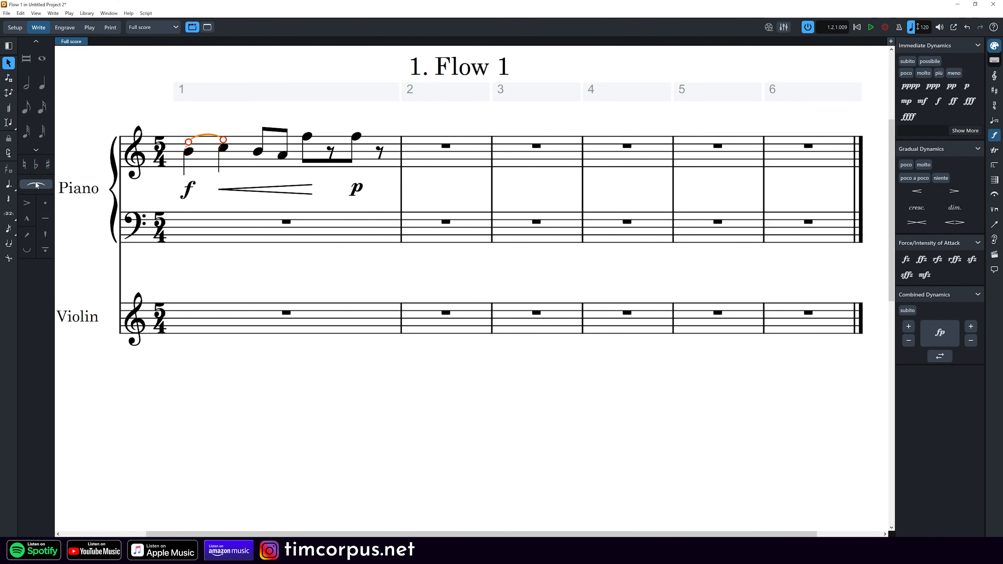
click(241, 116)
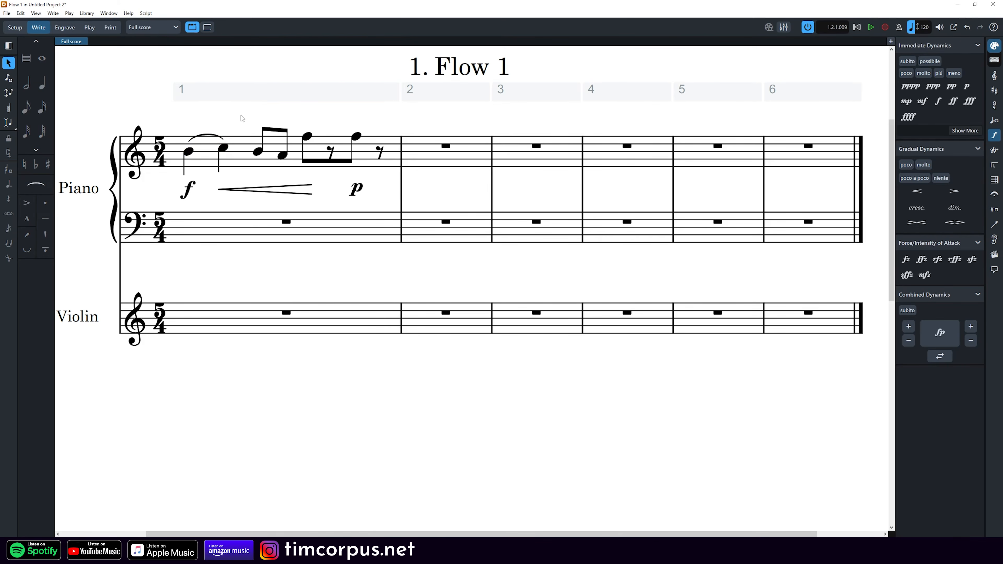
drag(247, 117, 284, 158)
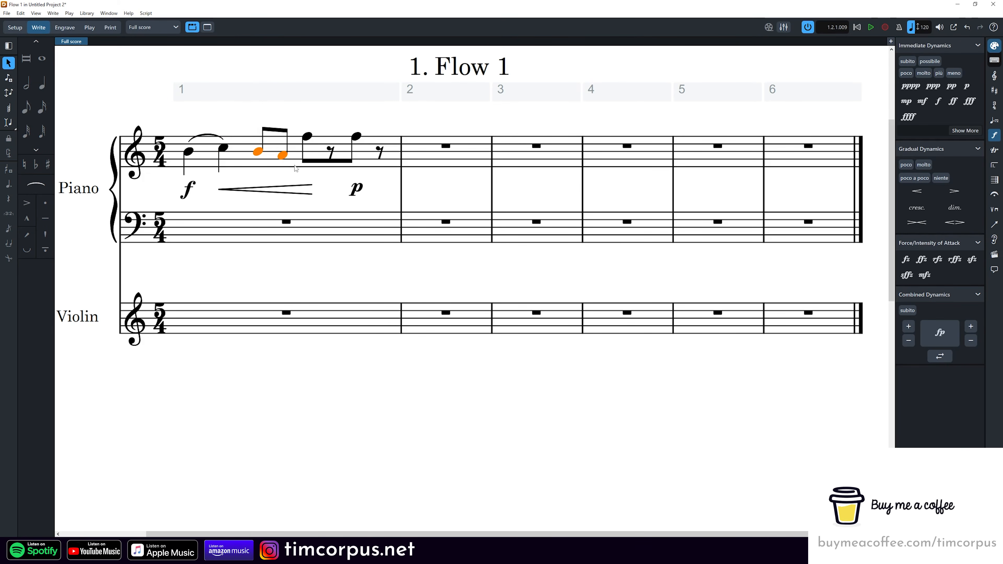
key(s)
click(313, 113)
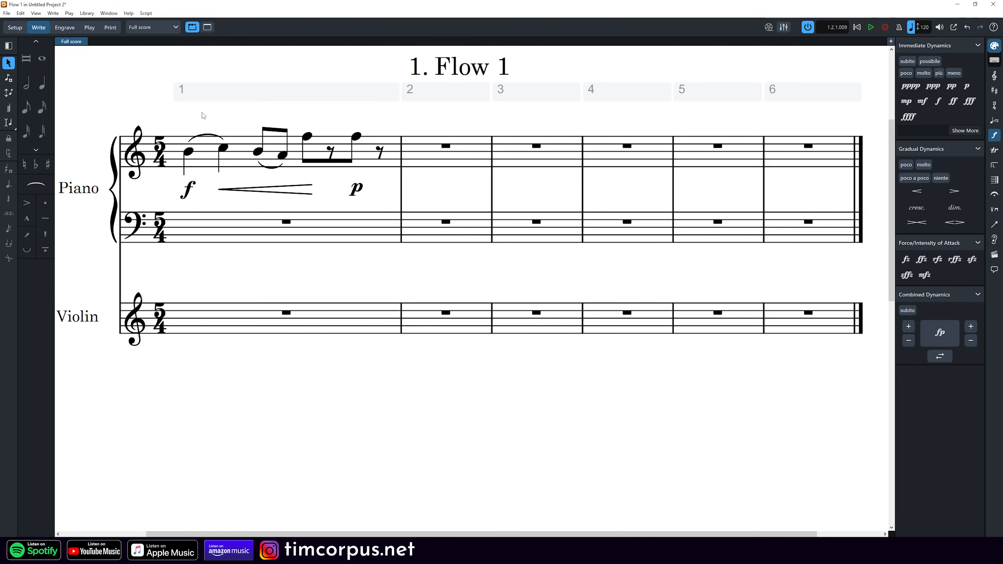
Step: Add a longer phrase slur from the opening B to the F on the fourth beat
drag(322, 107, 177, 173)
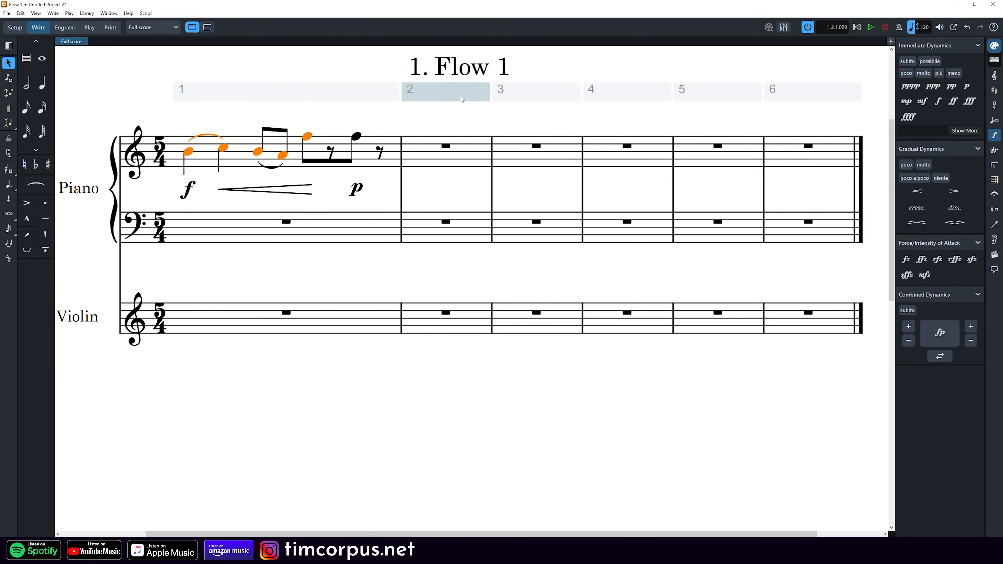
key(s)
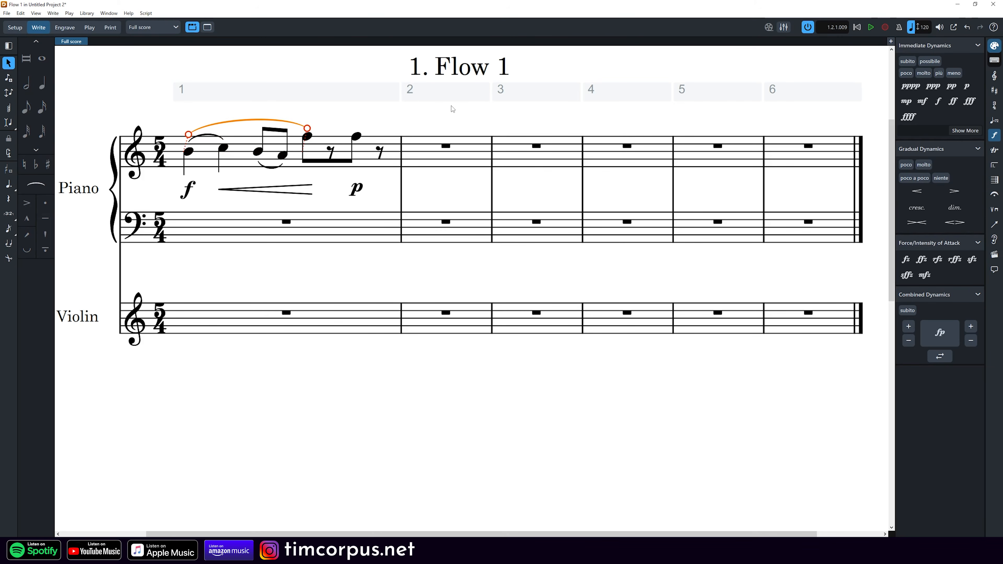
key(Escape)
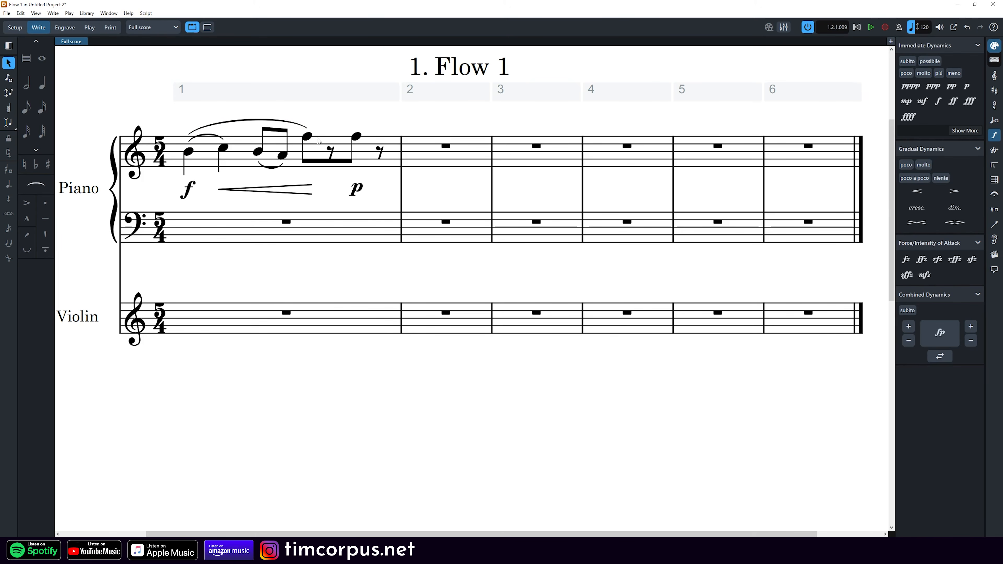
Step: Apply accent and staccato articulations to the first bar's last F, and remove the accent to leave only the staccato
drag(386, 118, 305, 154)
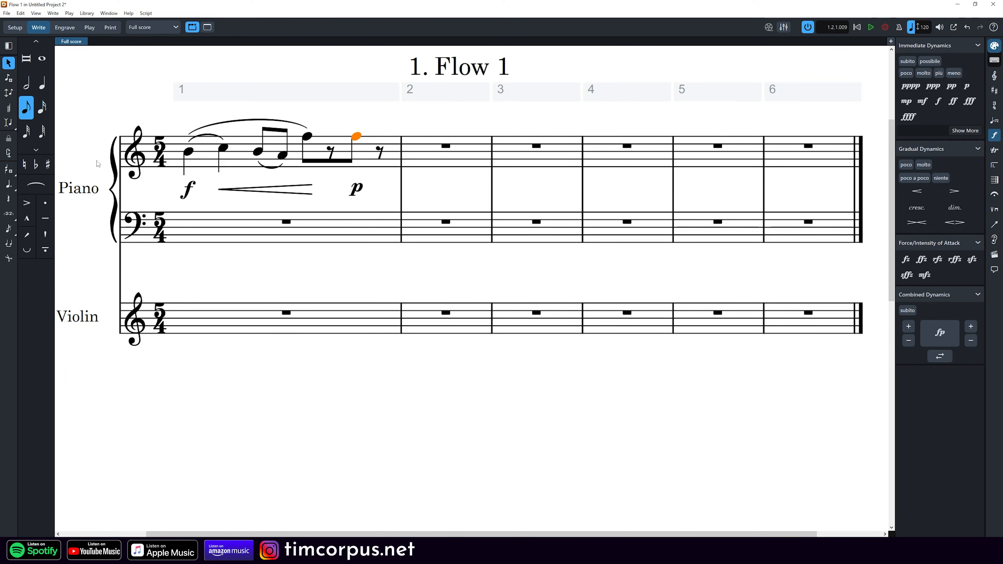
click(46, 206)
click(45, 205)
key(bracketleft)
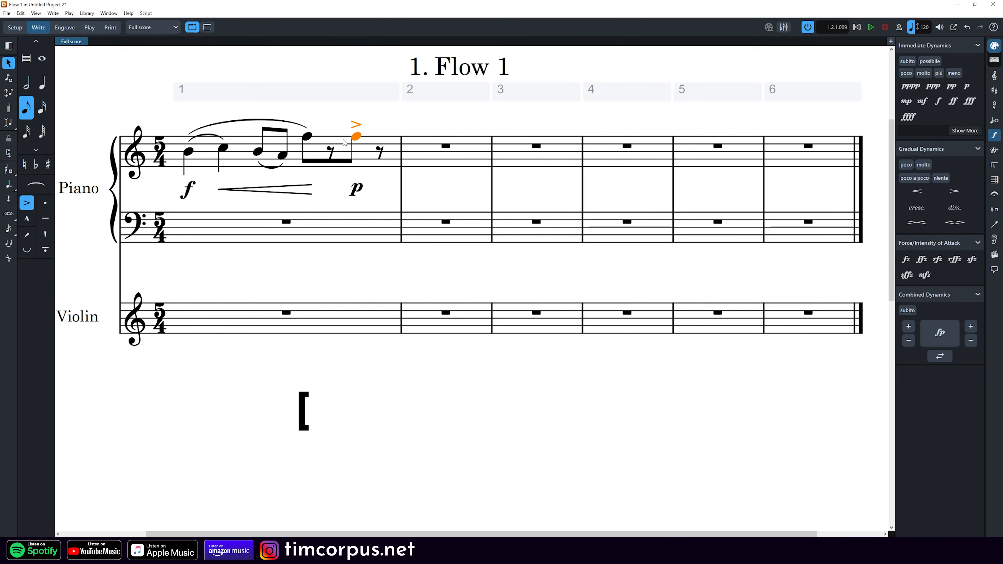
key(bracketright)
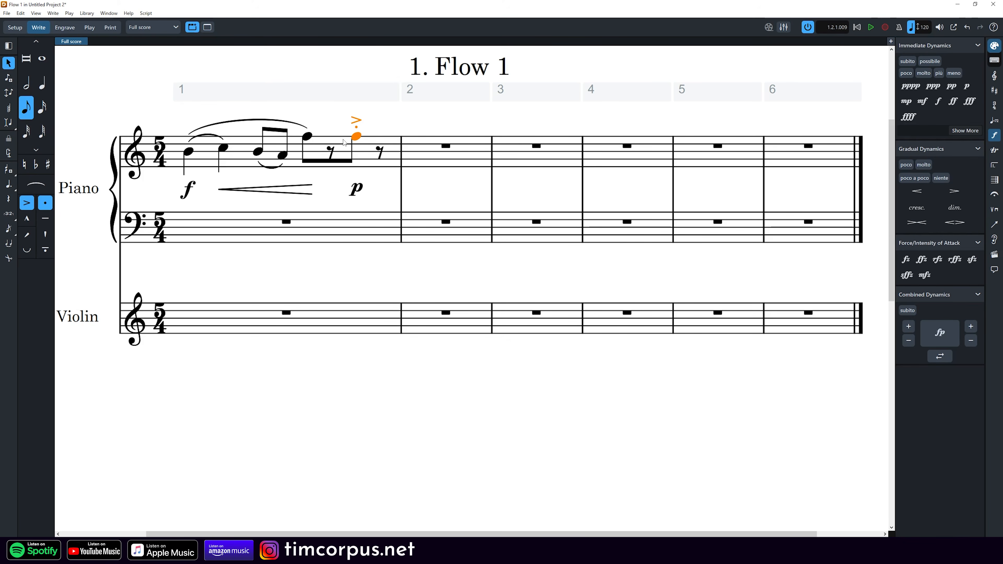
key(bracketleft)
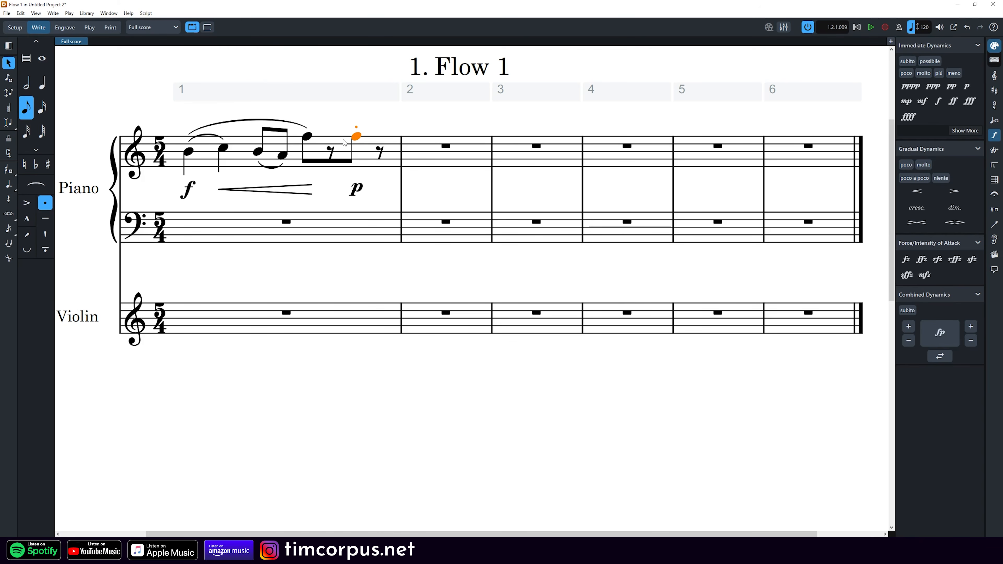